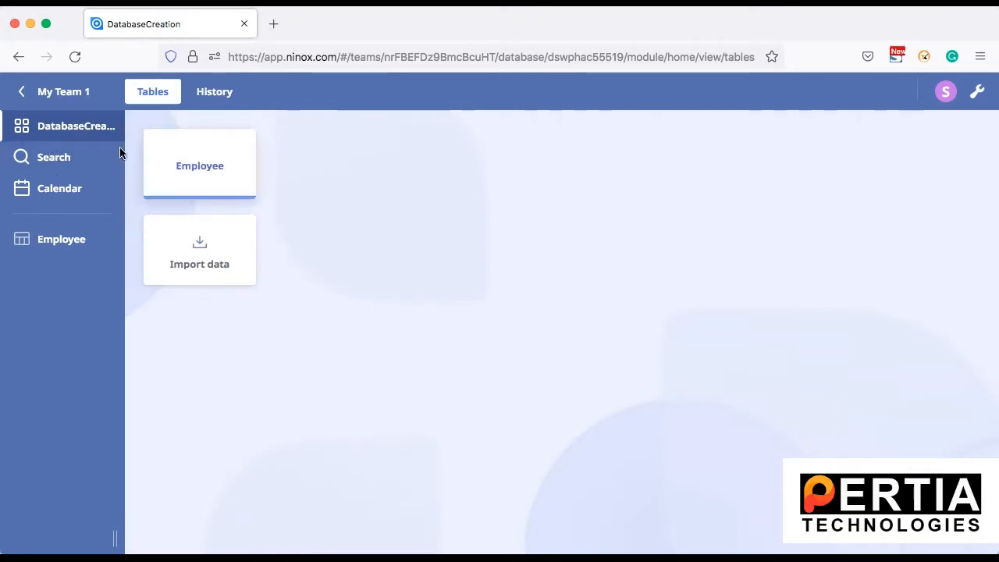
Open the Employee table and scroll through its 11 employee records.
left_click(213, 165)
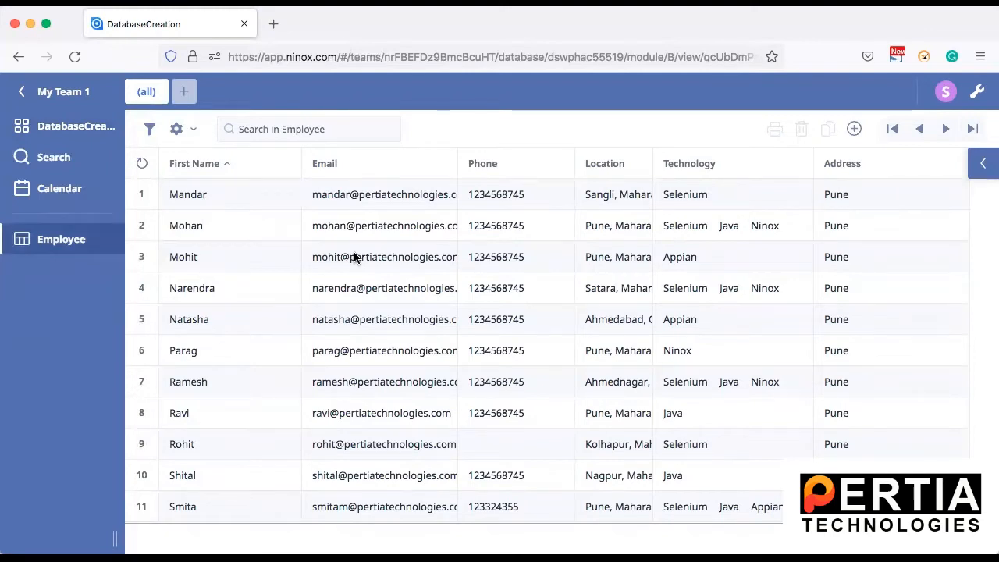
scroll(254, 323, "down", 1)
scroll(254, 323, "up", 1)
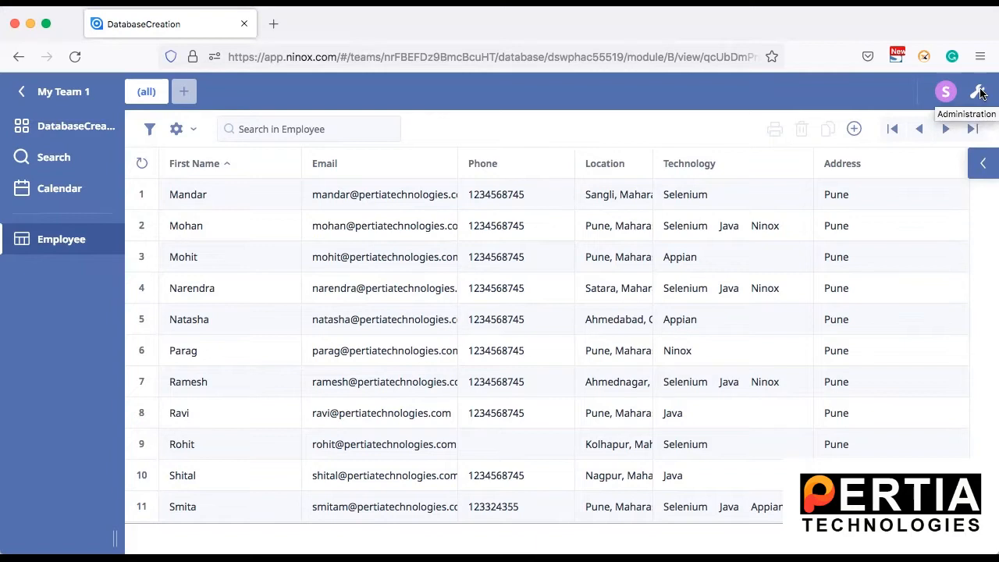
Switch on admin mode, return to the DatabaseCreation overview and open its Options page.
left_click(979, 92)
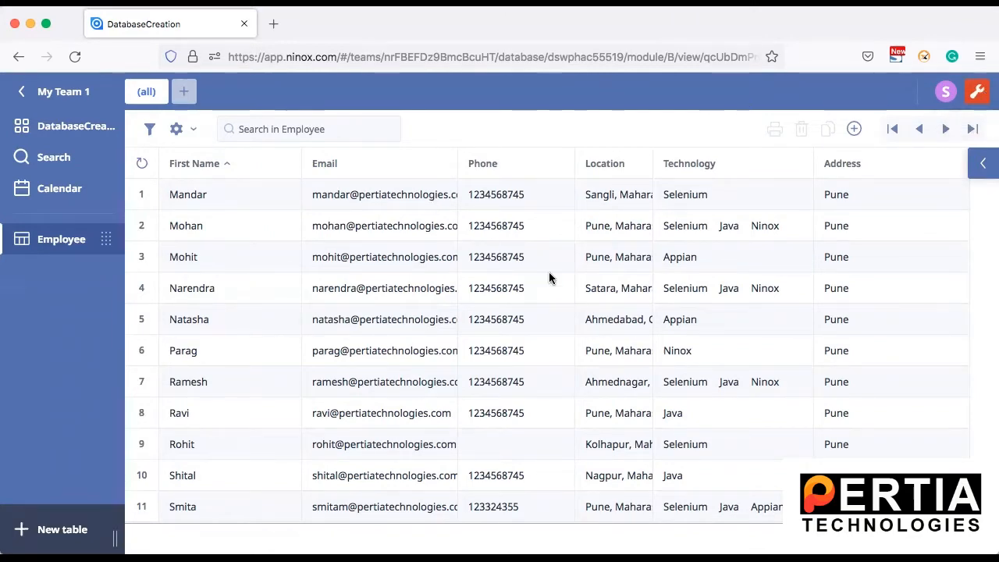
scroll(488, 297, "down", 1)
scroll(488, 296, "up", 1)
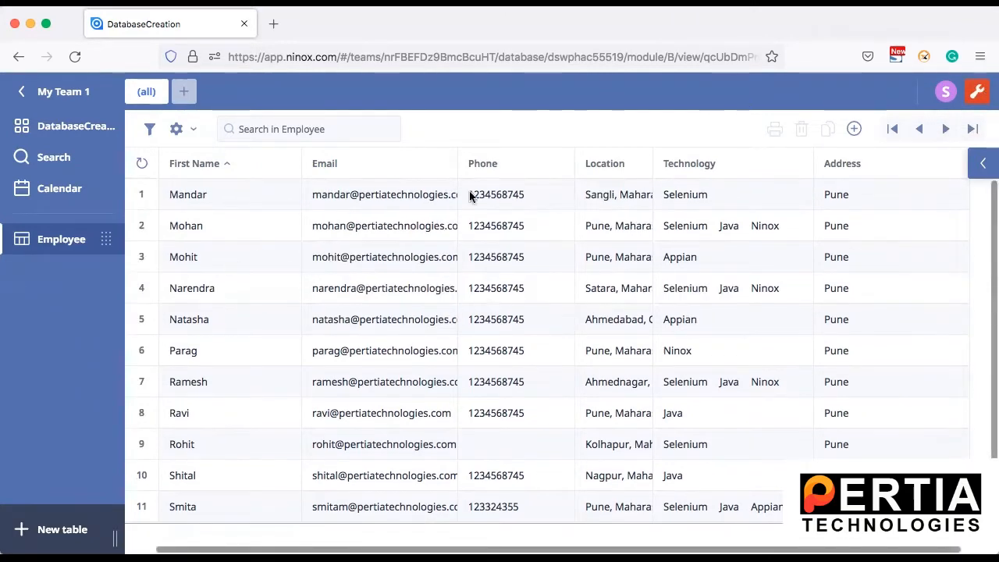
left_click(87, 132)
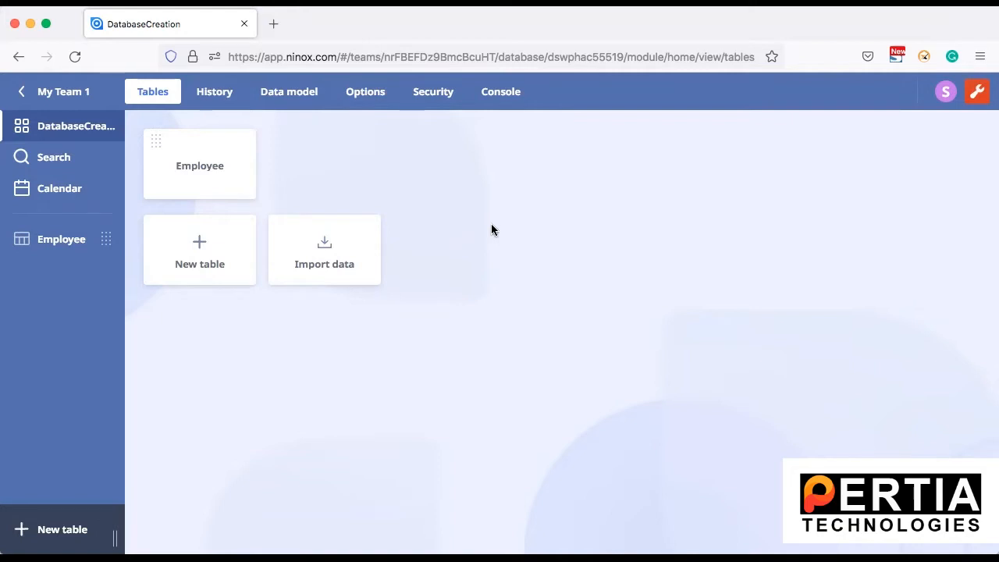
left_click(368, 95)
Protect the DatabaseCreation database with a password, entering and confirming it, then confirm with OK.
scroll(443, 395, "down", 5)
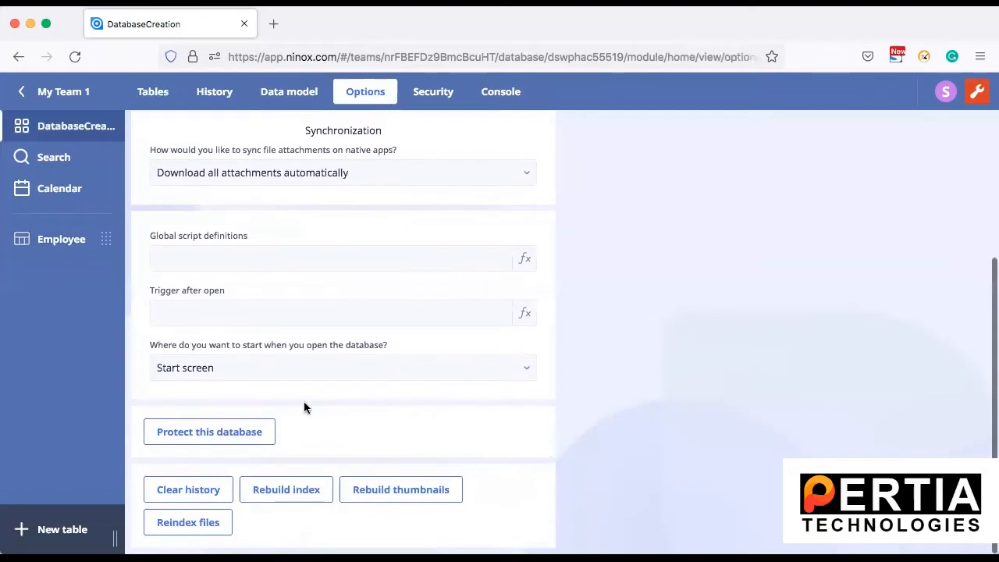
left_click(230, 431)
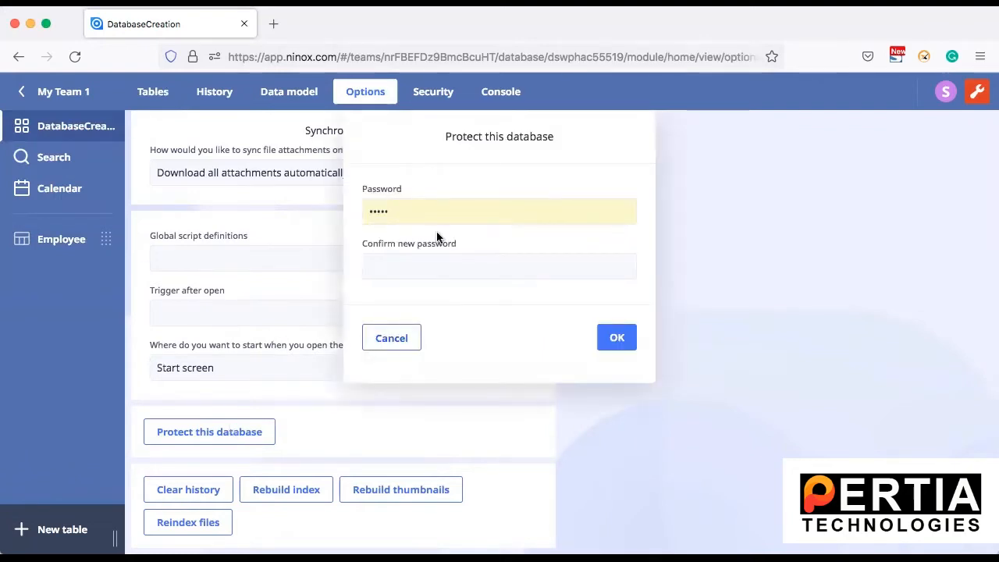
left_click(415, 214)
left_click_drag(415, 215, 300, 204)
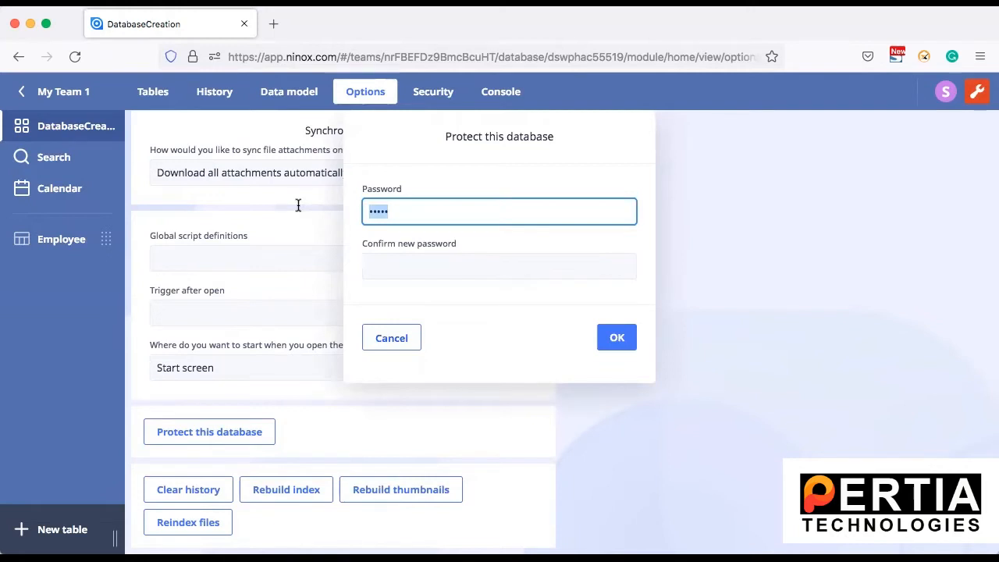
type("a")
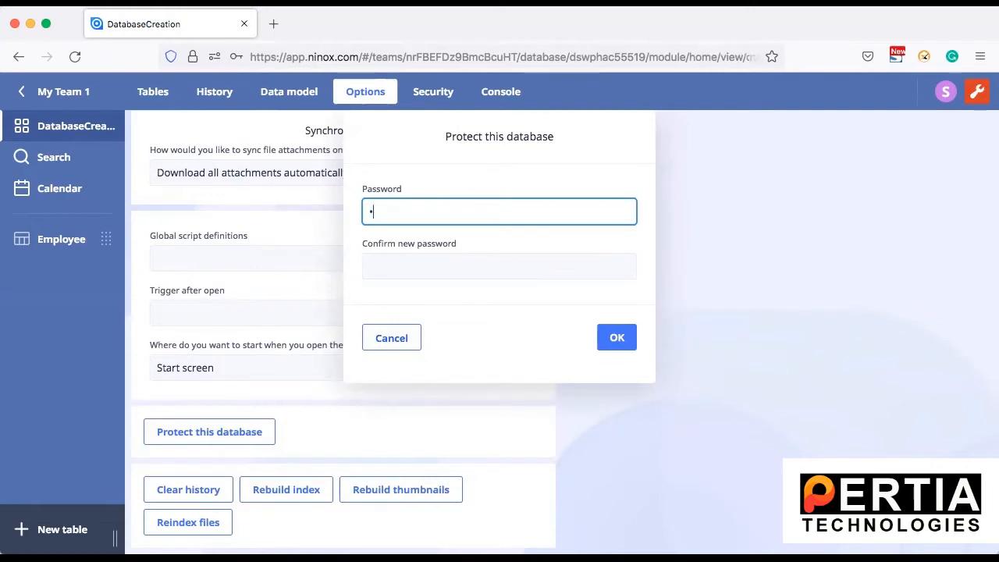
type("1234")
left_click(423, 281)
left_click(412, 268)
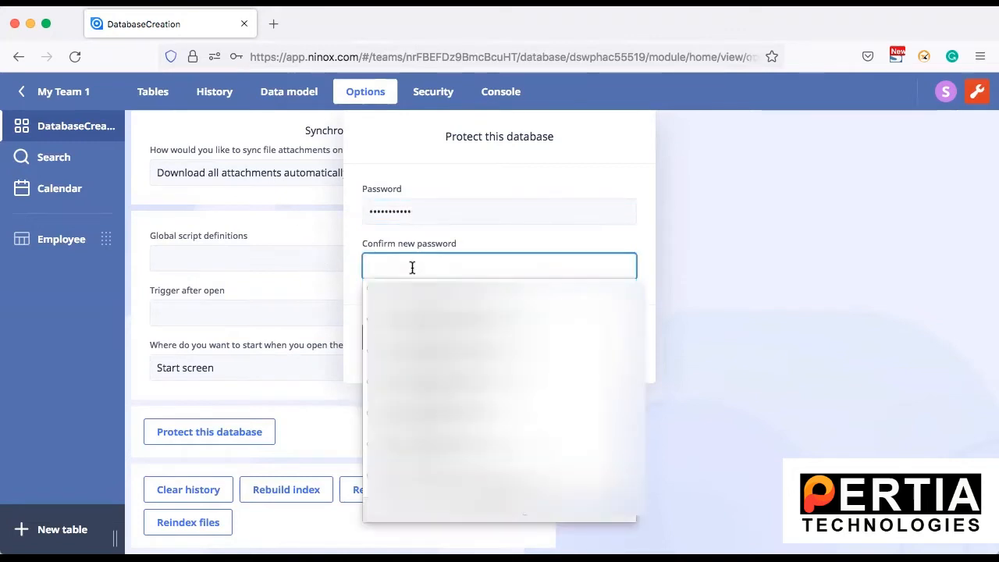
type("1")
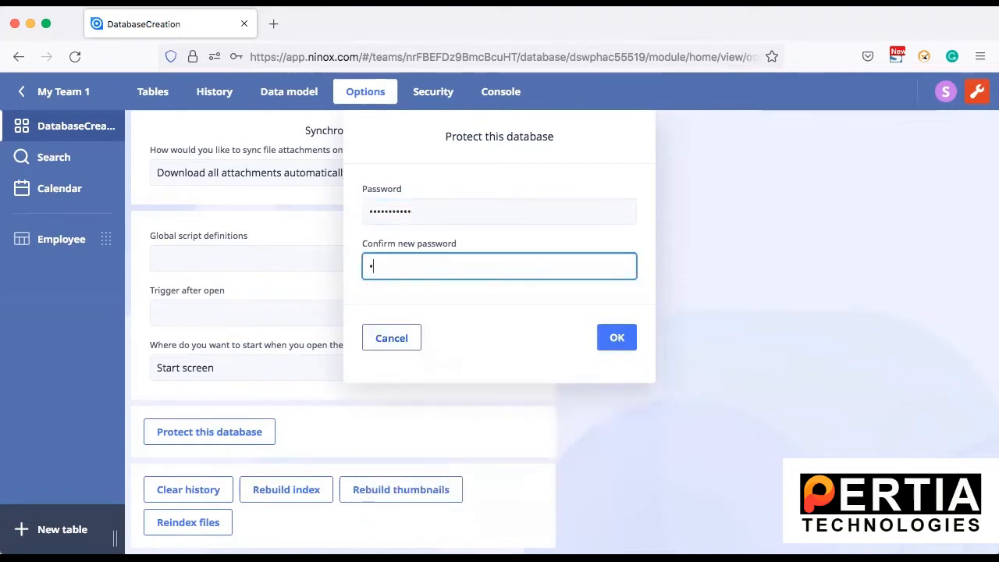
type("234")
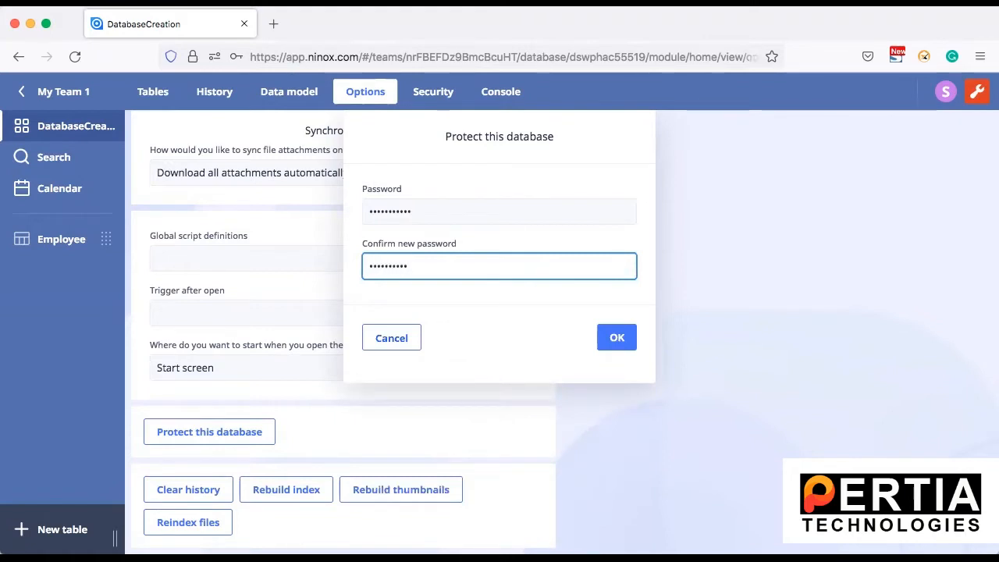
left_click(616, 337)
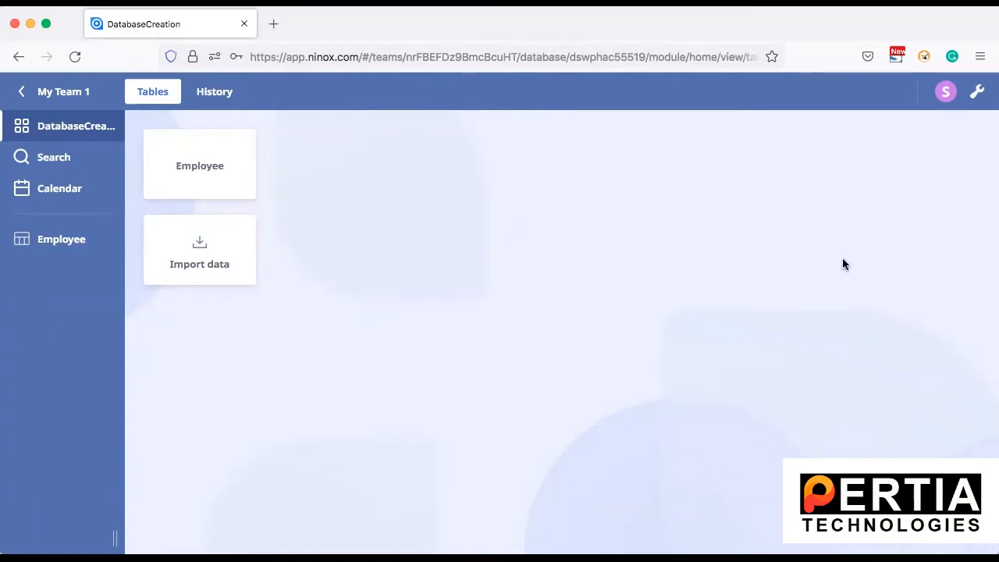
Unlock DatabaseCreation by replacing the autofilled entry with the database password to regain admin mode.
left_click(979, 93)
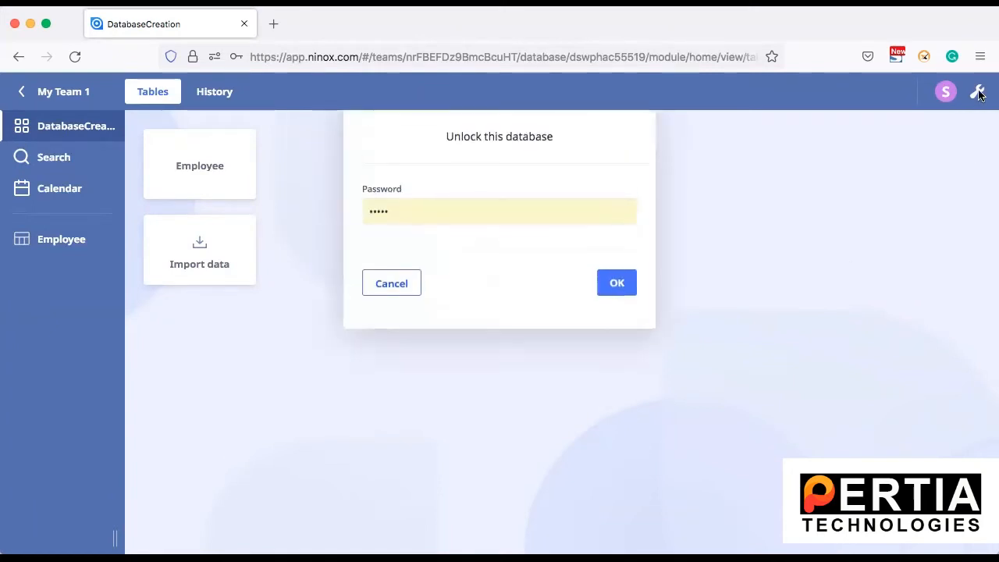
left_click(472, 202)
left_click_drag(471, 202, 265, 211)
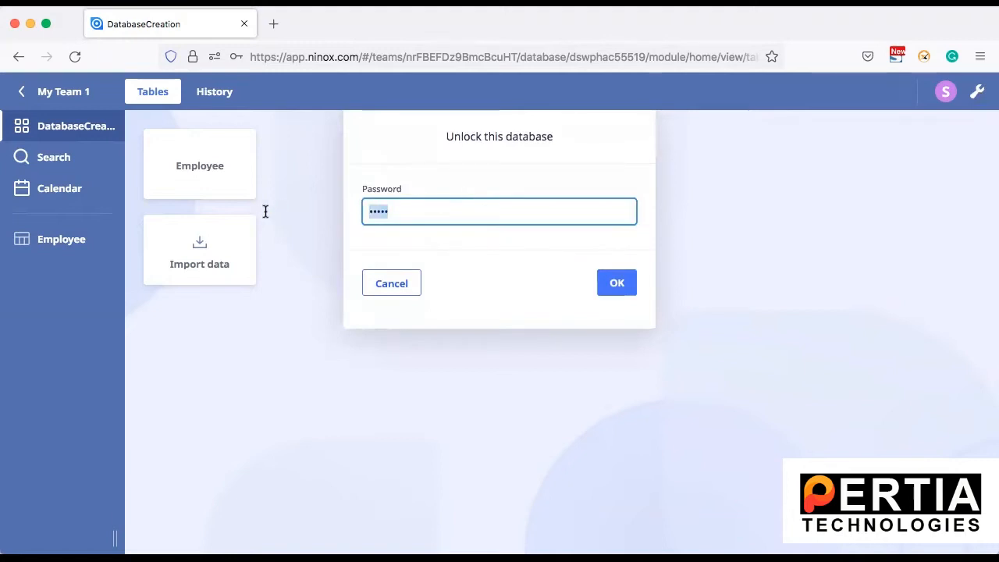
type("a••••••••")
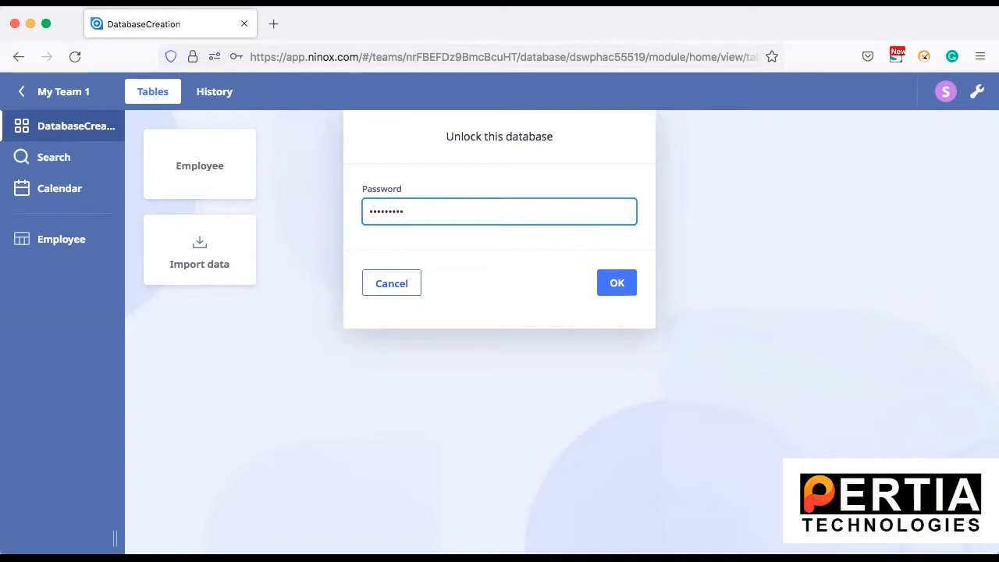
left_click(616, 284)
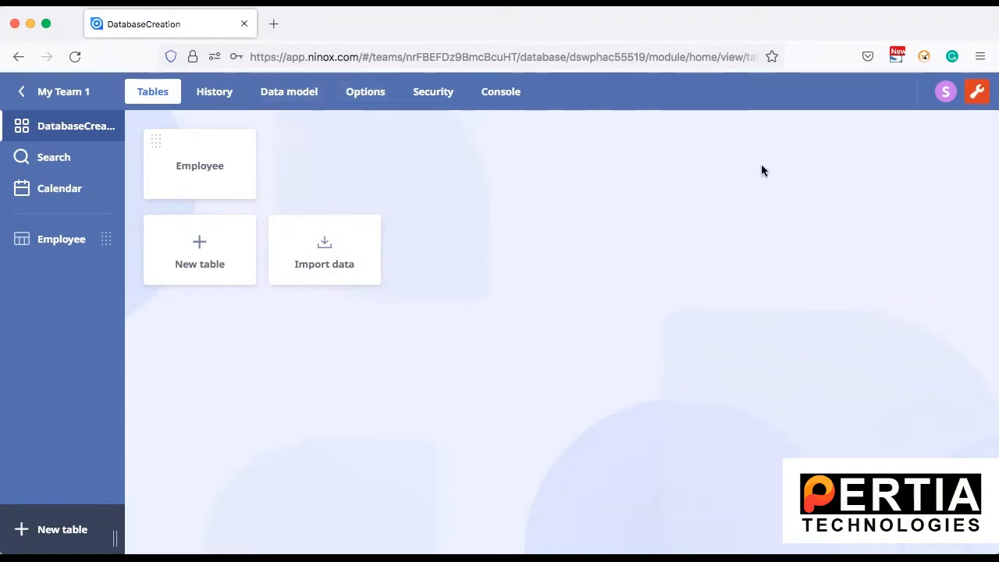
Leave admin mode, open the Employee table, then unlock the database again with its password.
left_click(975, 94)
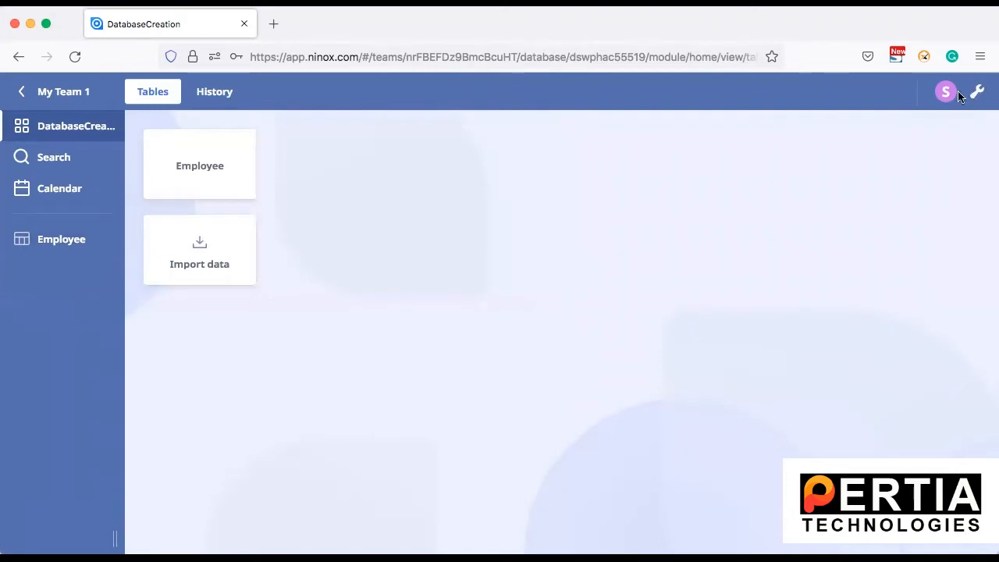
left_click(84, 244)
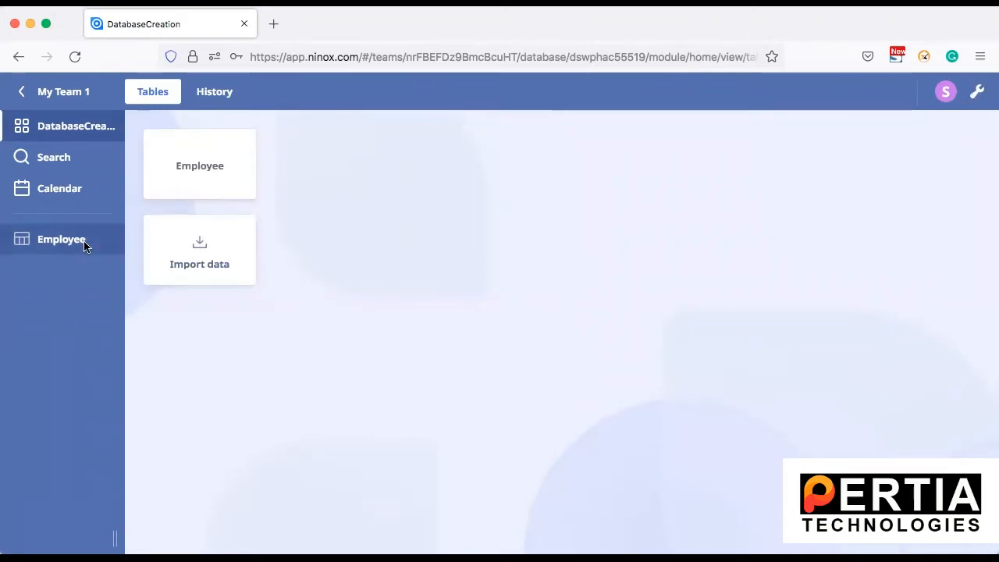
left_click(978, 91)
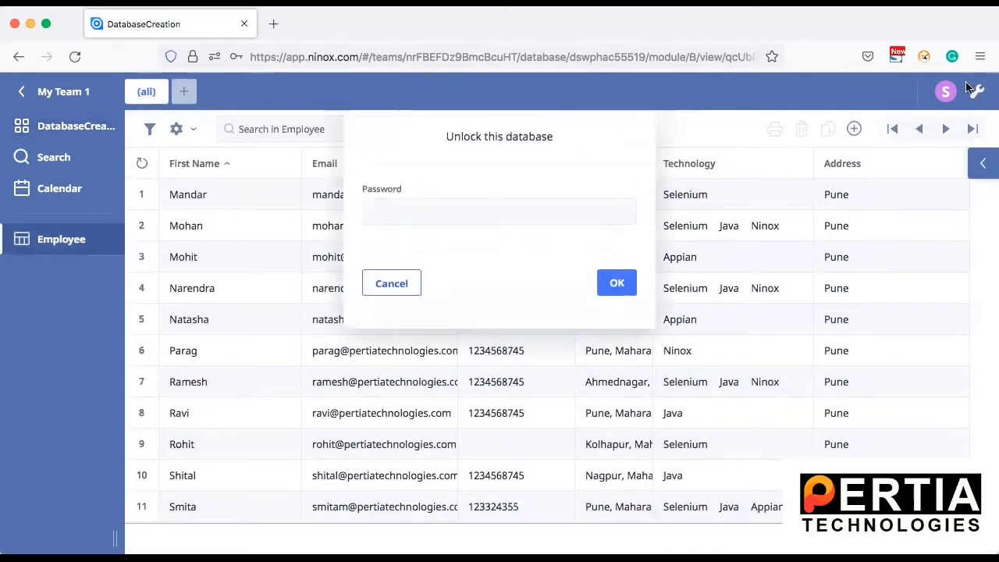
left_click(496, 209)
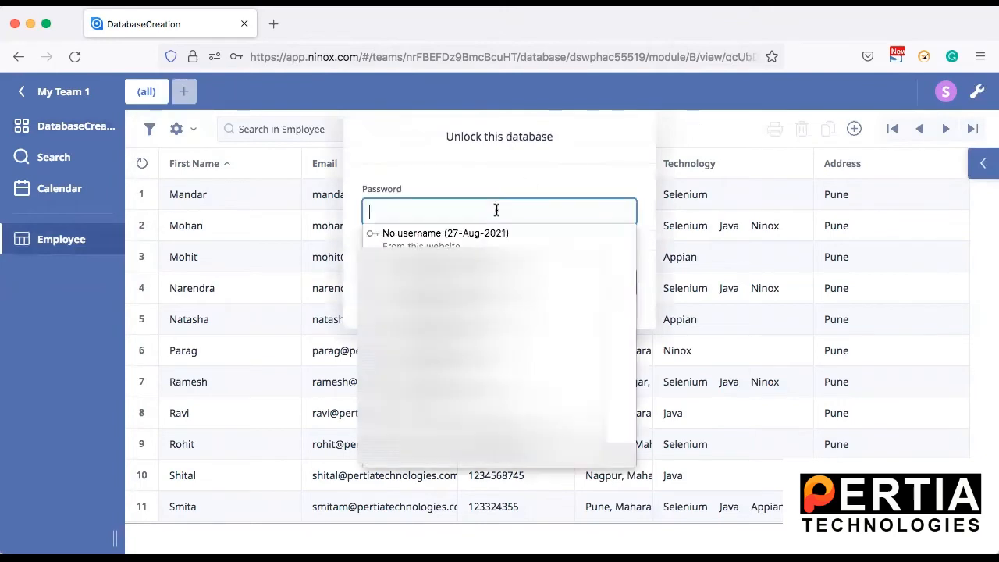
type("a")
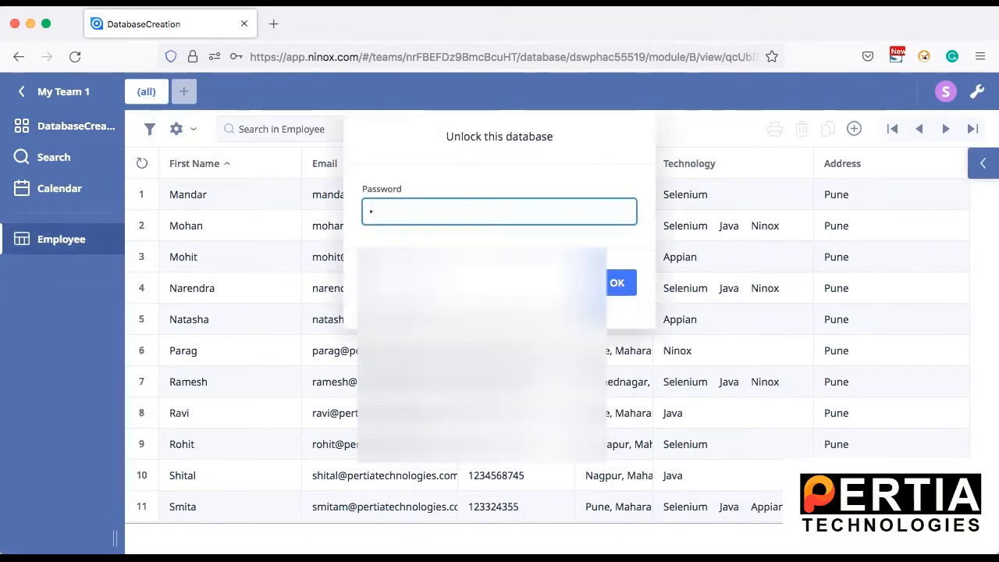
type("aaaaaaaaa")
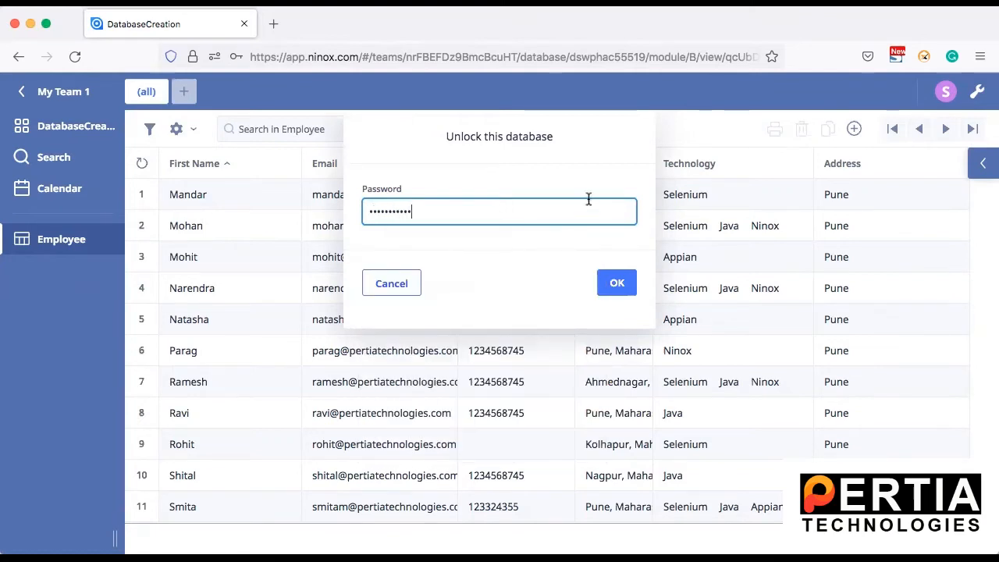
left_click(617, 284)
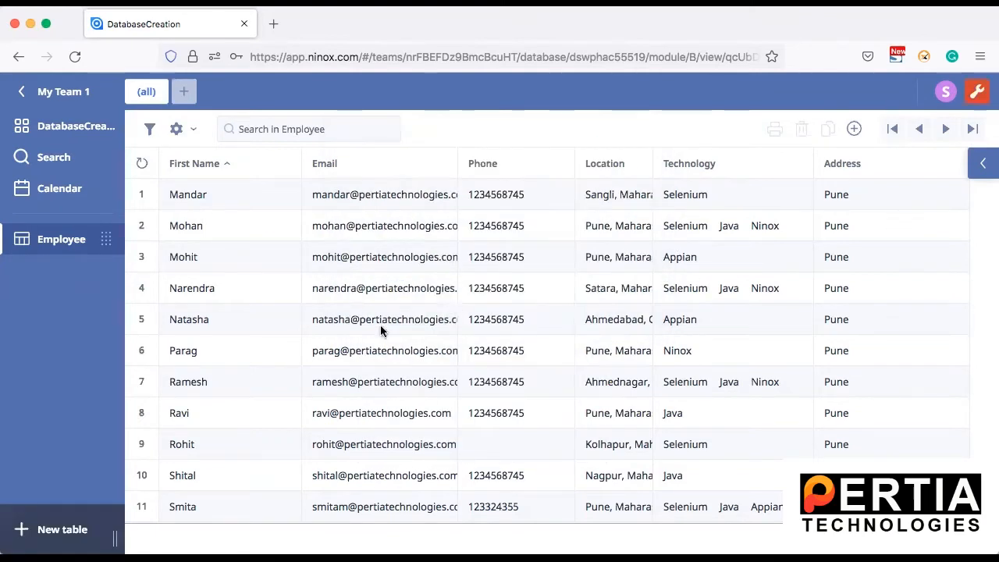
scroll(381, 330, "down", 1)
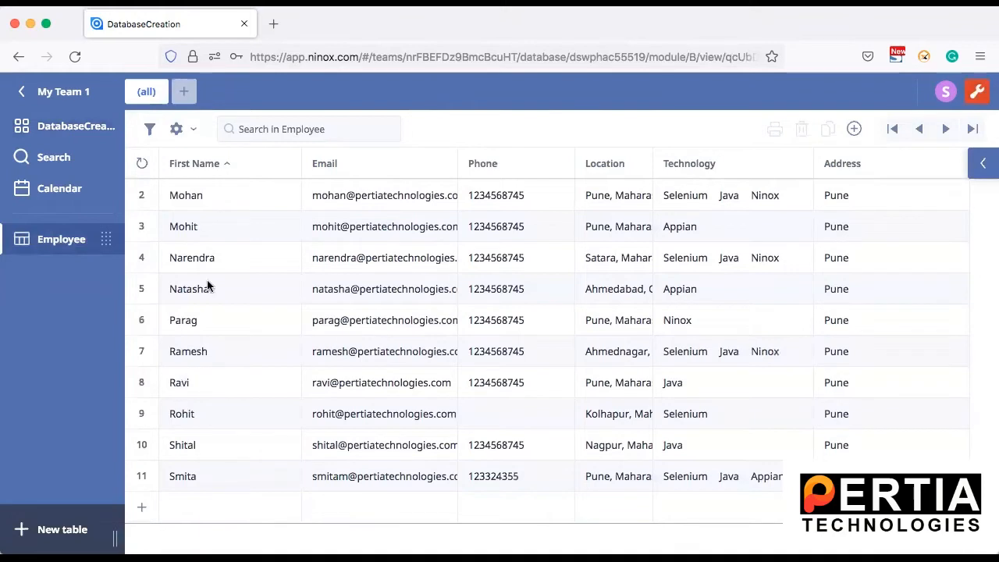
Sort the records by First Name ascending and reopen the Employee table from the overview.
left_click(221, 163)
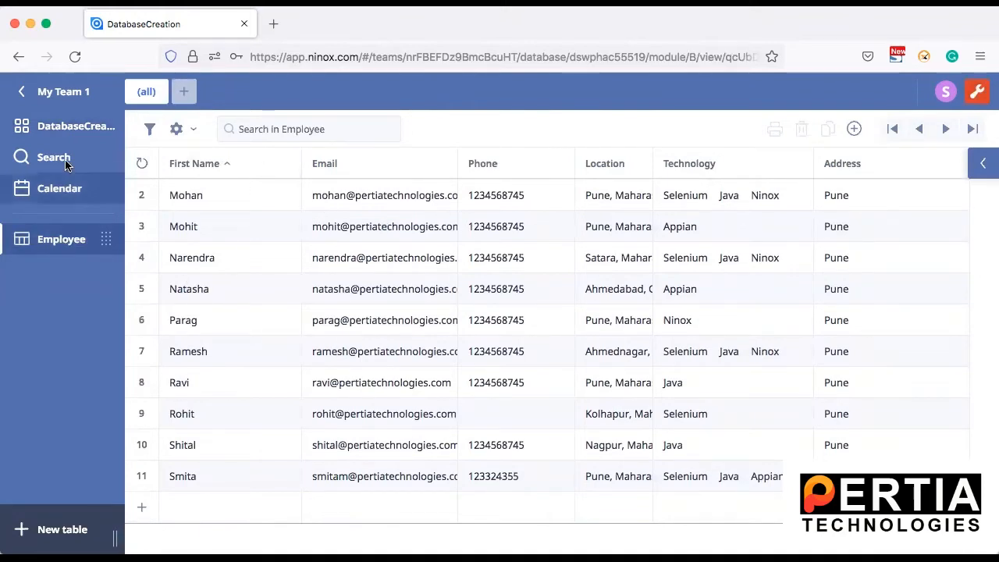
left_click(75, 126)
left_click(199, 160)
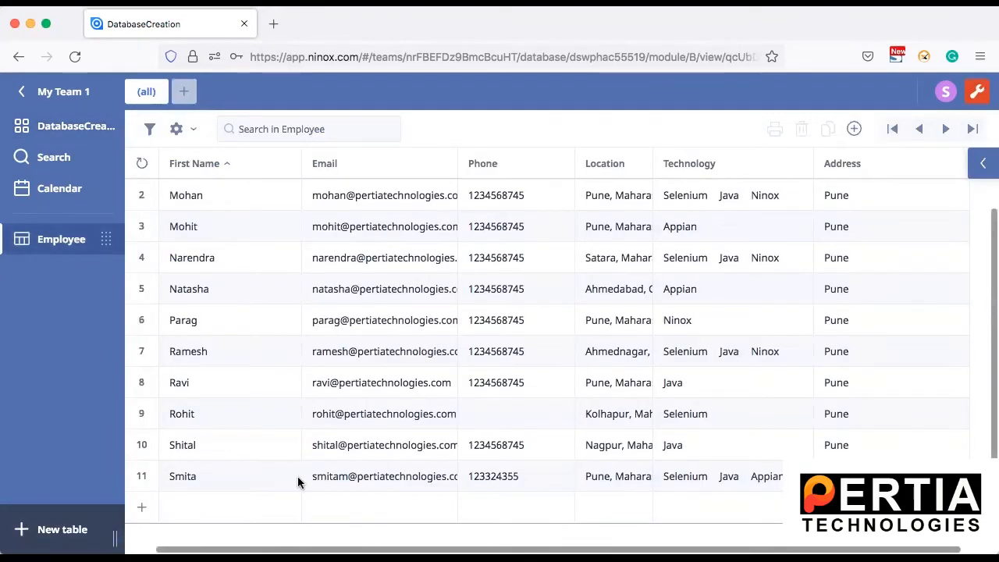
Open the fourth employee's record in a widened form and switch admin mode off.
left_click(275, 251)
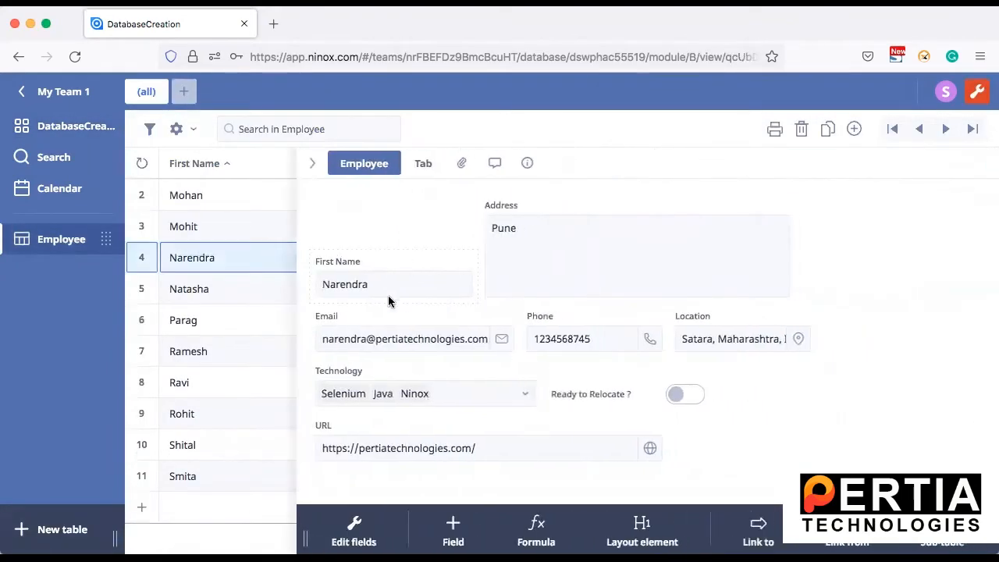
left_click_drag(296, 261, 237, 259)
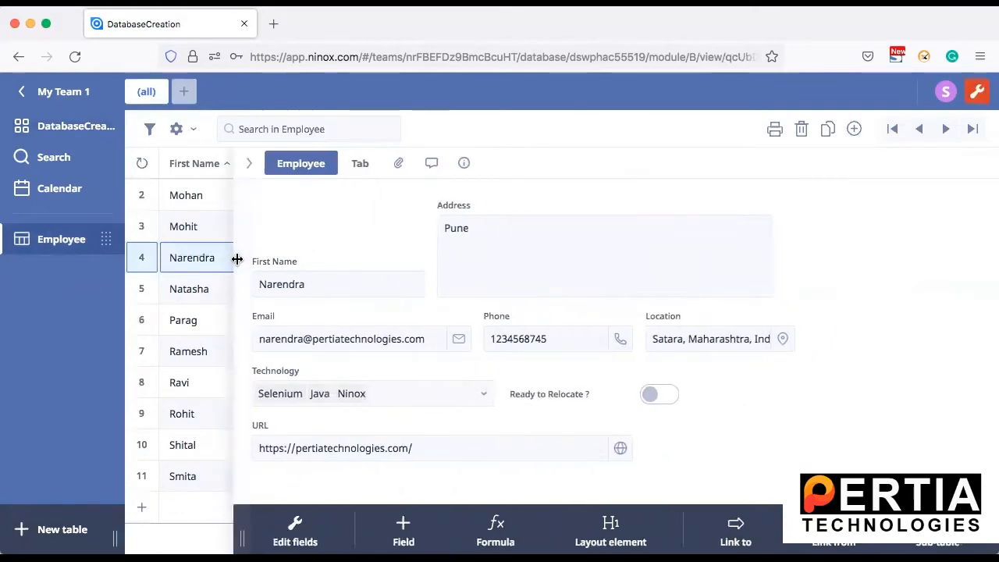
left_click(976, 93)
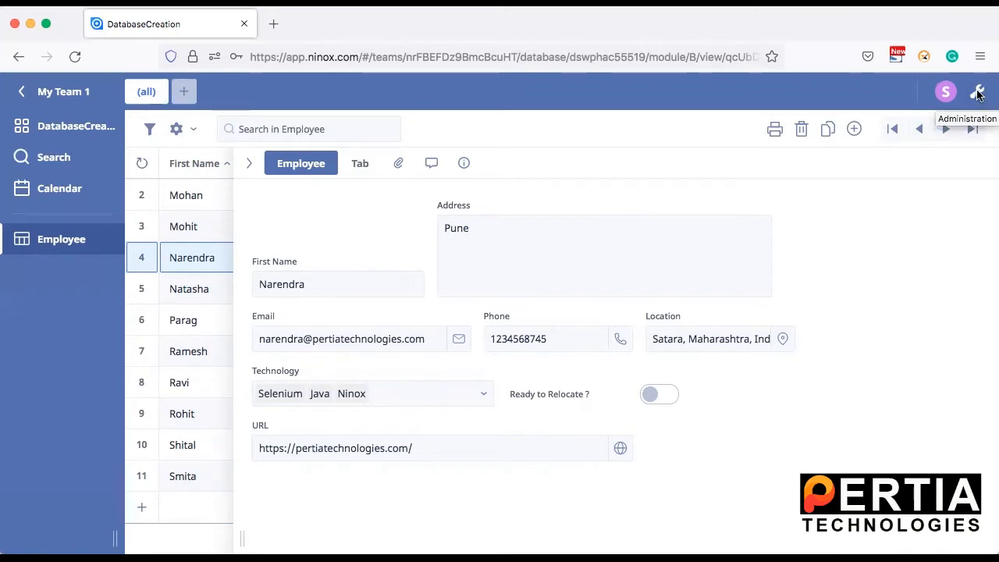
Unlock the database with its password and collapse the record form to list all employees.
left_click(978, 93)
left_click(572, 213)
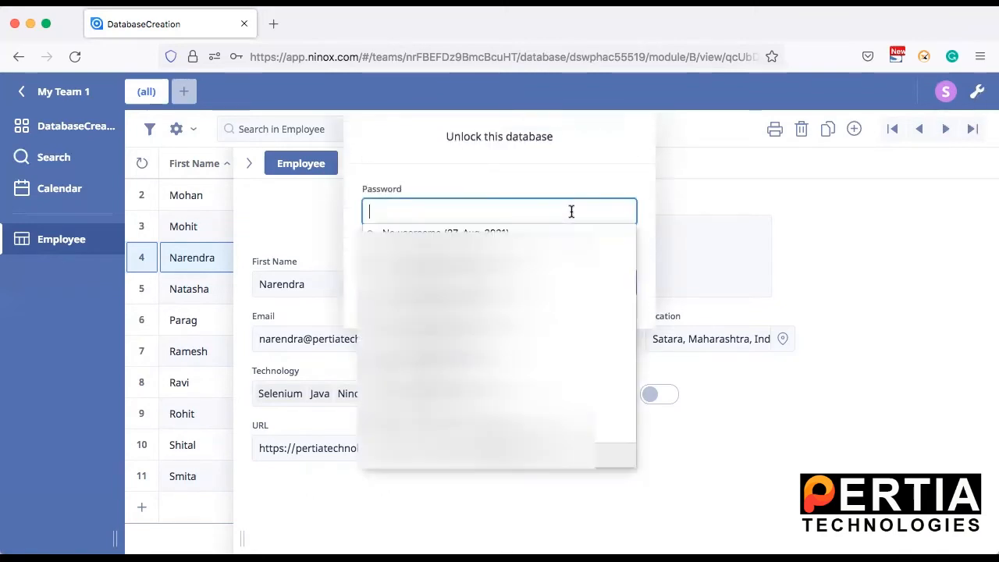
type("p•••••")
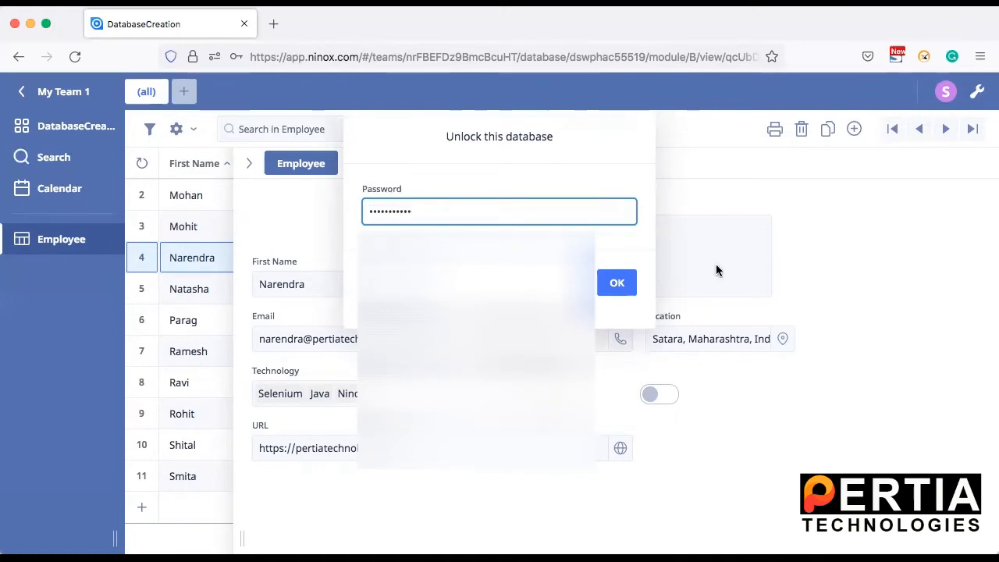
left_click(624, 284)
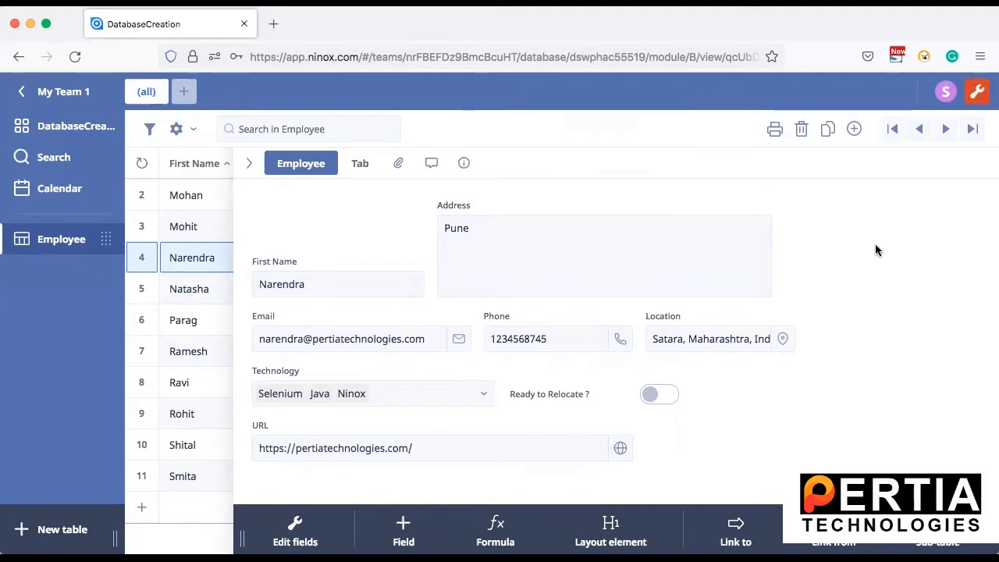
left_click(249, 162)
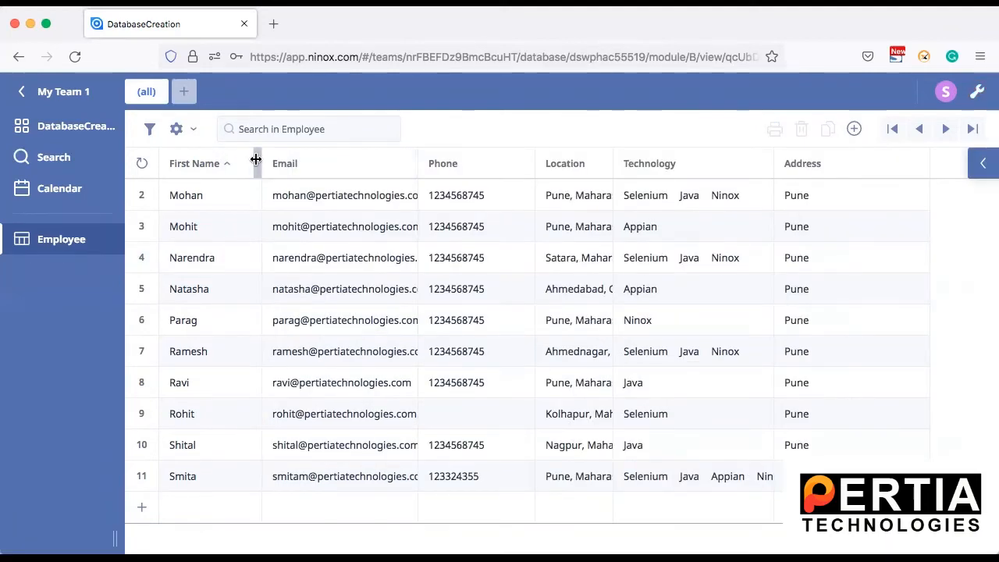
Sort by Email, then by First Name ascending, and finally by First Name descending.
left_click(264, 163)
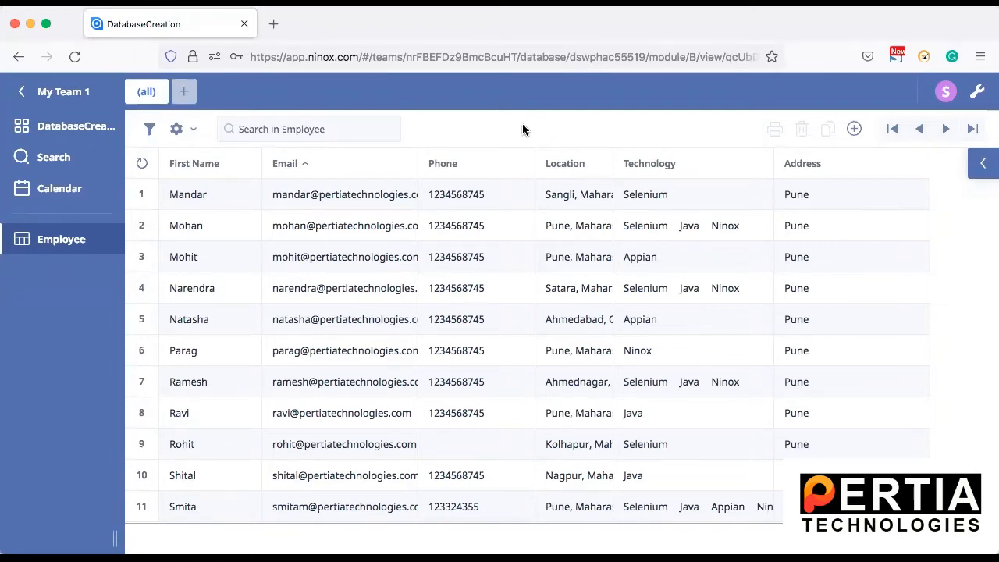
left_click(188, 160)
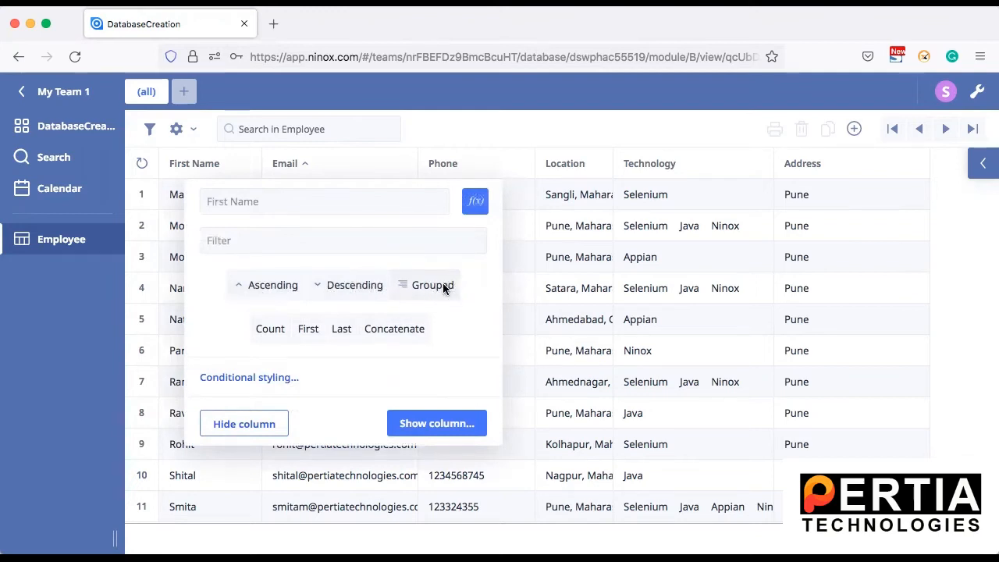
left_click(262, 285)
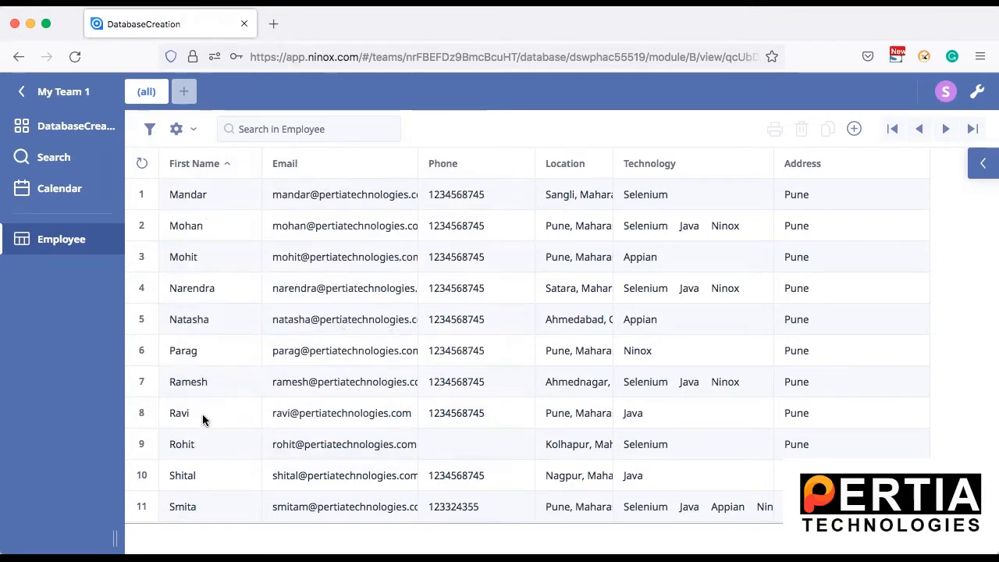
left_click(190, 165)
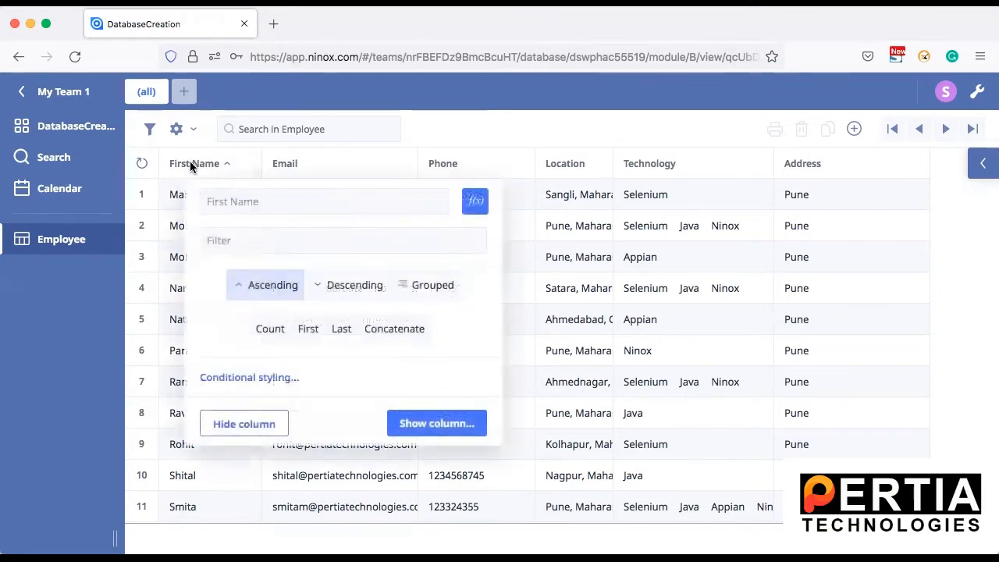
left_click(344, 288)
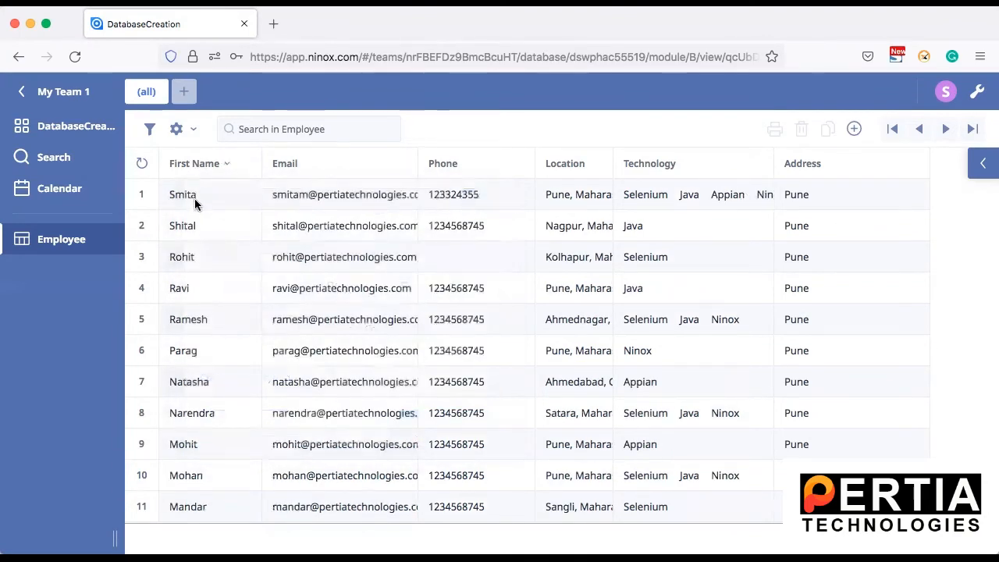
scroll(203, 396, "down", 1)
scroll(204, 396, "up", 1)
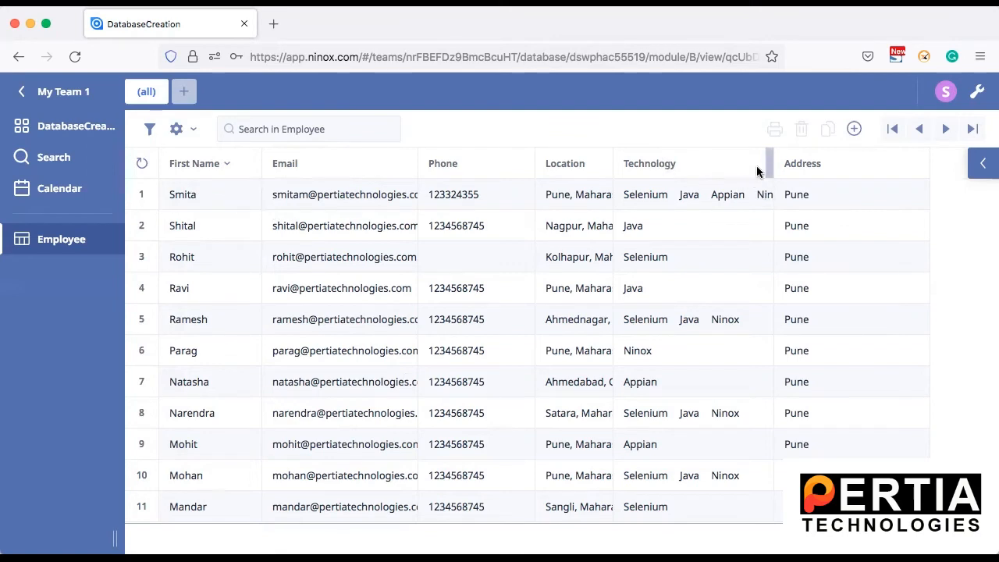
Group the Employee records by Technology and expand the Java and Appian groups.
left_click(701, 162)
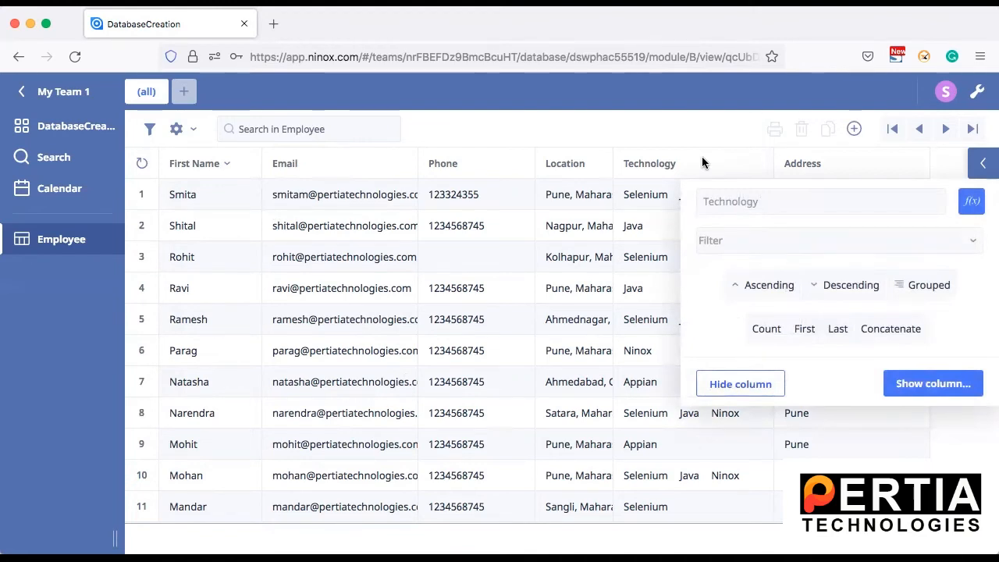
left_click(916, 286)
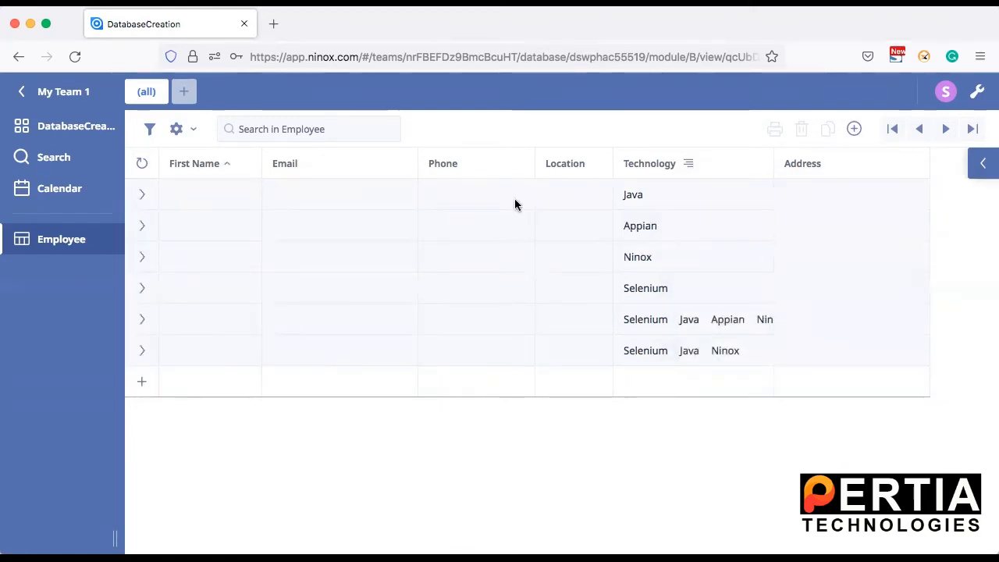
left_click(142, 196)
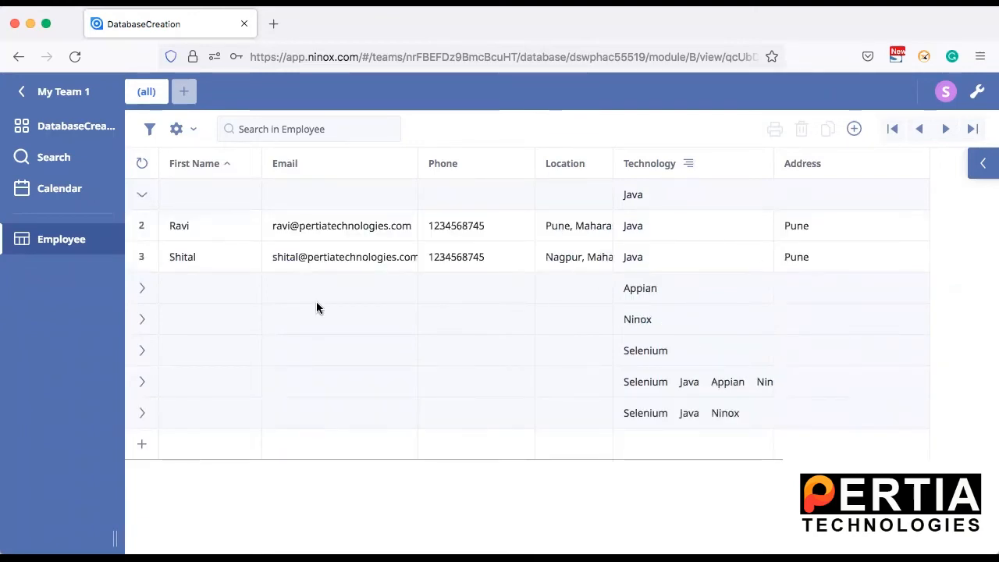
left_click(144, 289)
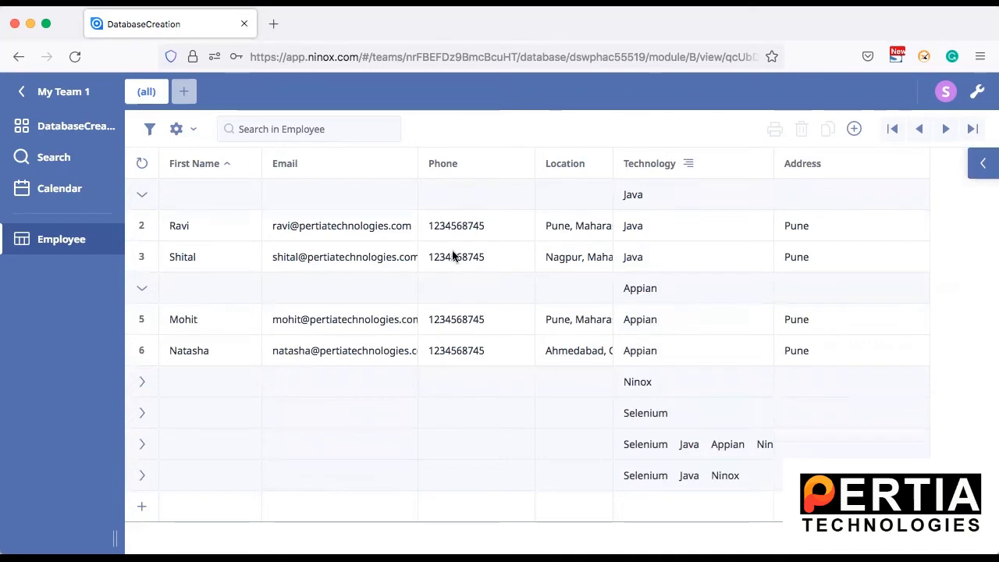
Collapse the Java and Appian groups and turn off Technology grouping.
left_click(142, 195)
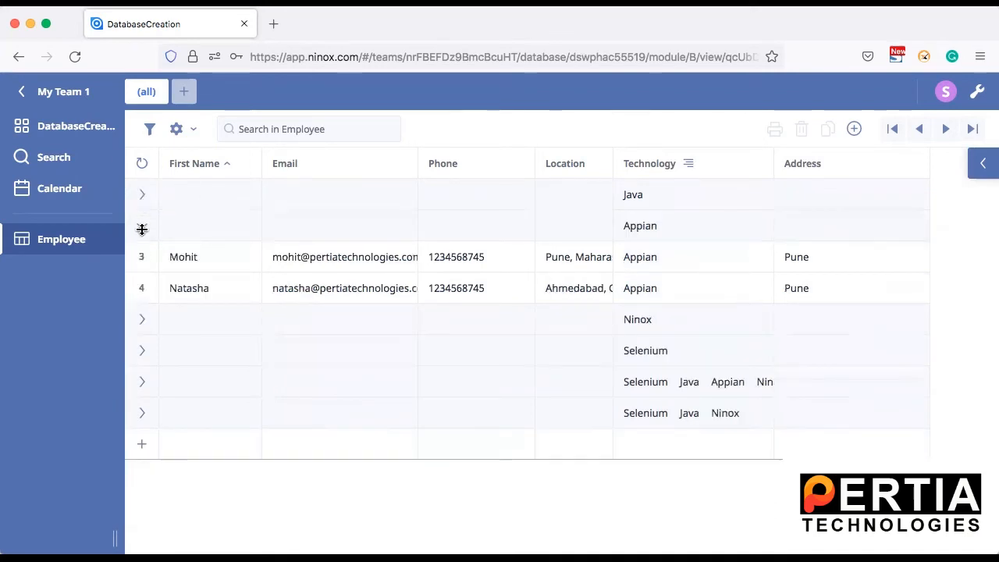
left_click(142, 226)
left_click(688, 163)
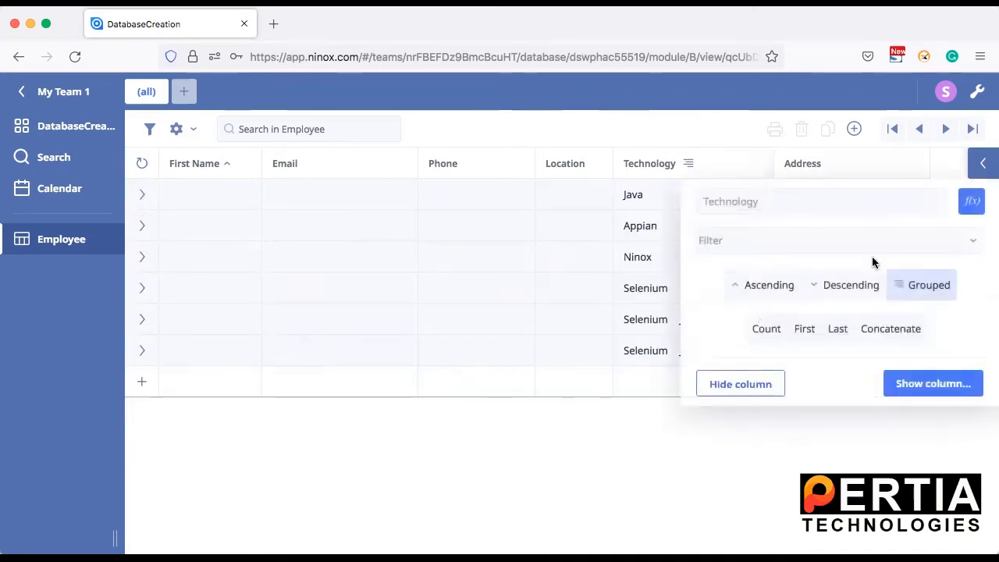
left_click(921, 277)
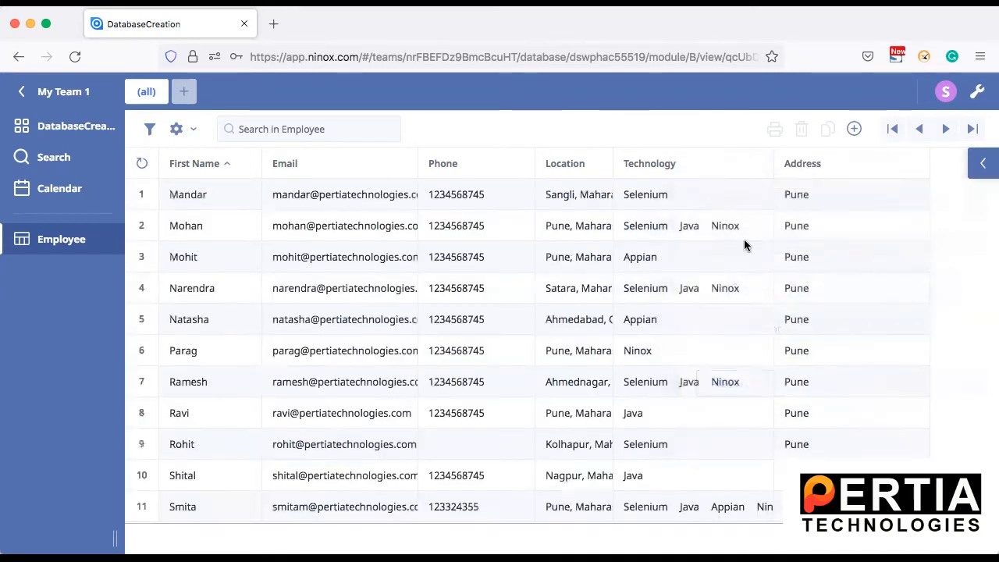
left_click(850, 160)
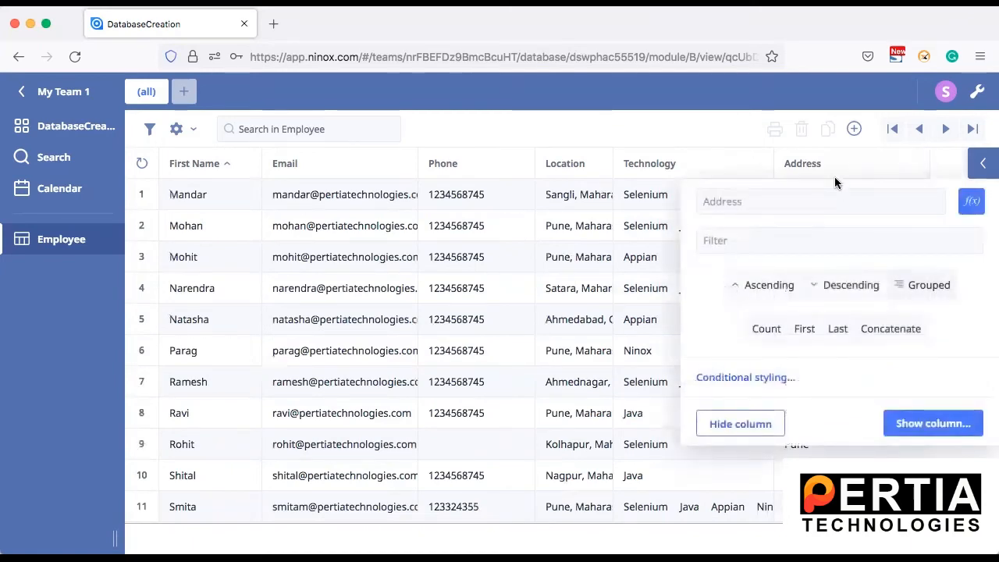
left_click(566, 163)
left_click(800, 284)
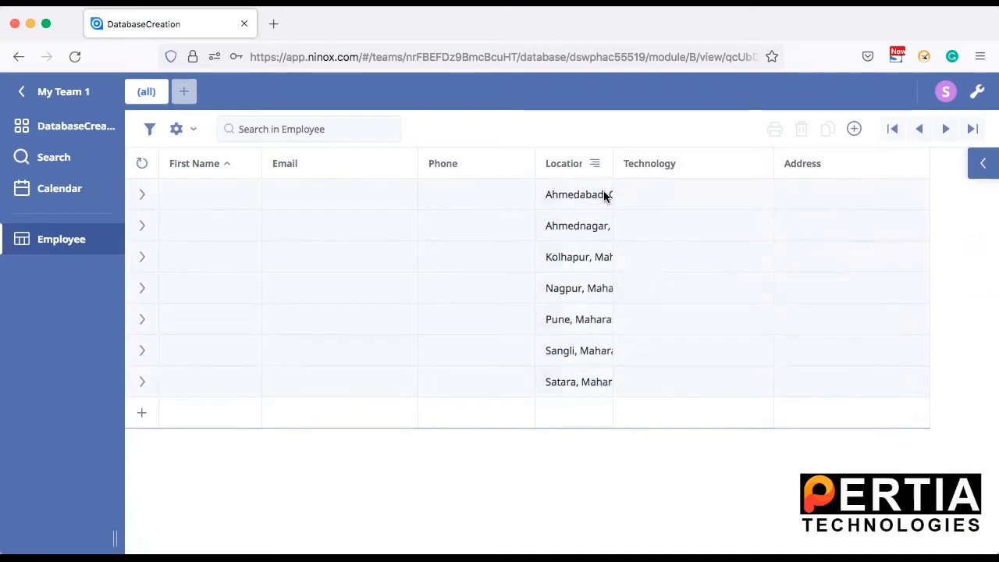
left_click(142, 195)
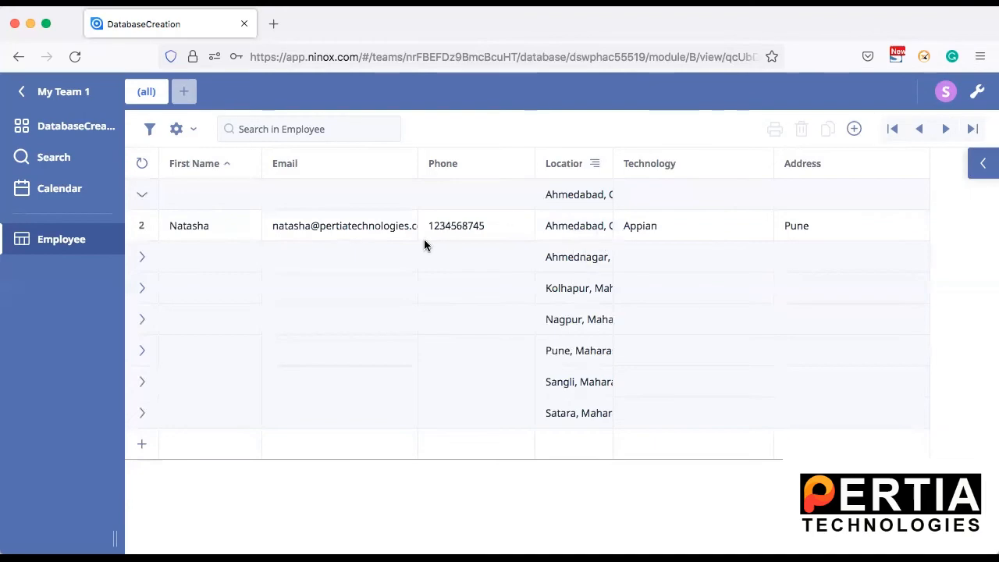
left_click(138, 353)
scroll(317, 405, "down", 1)
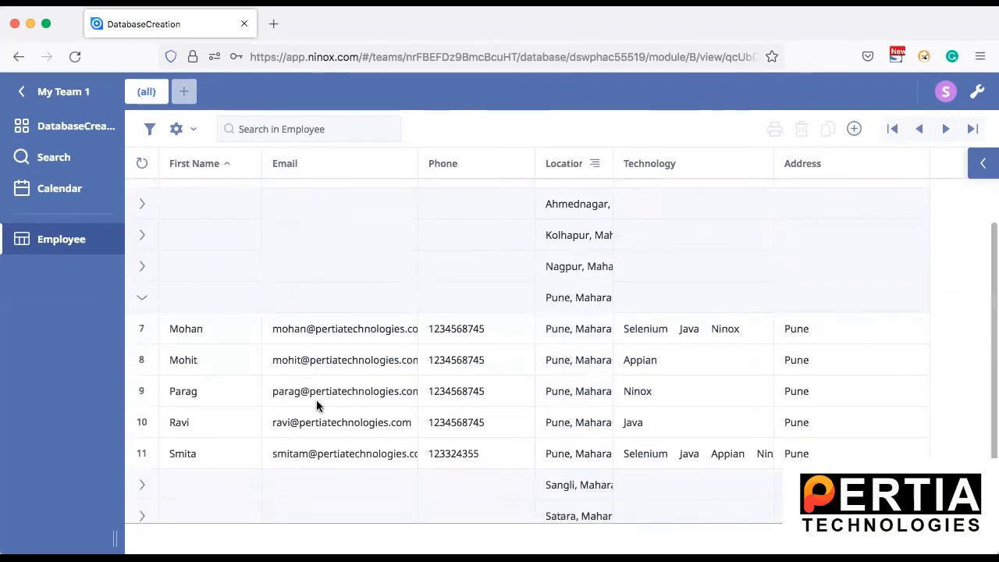
scroll(316, 405, "down", 1)
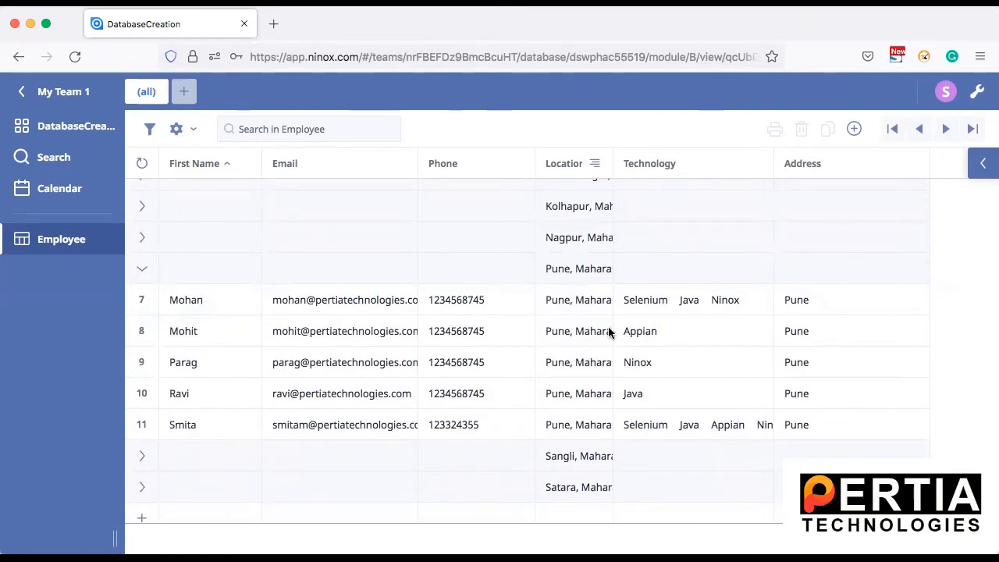
left_click(141, 270)
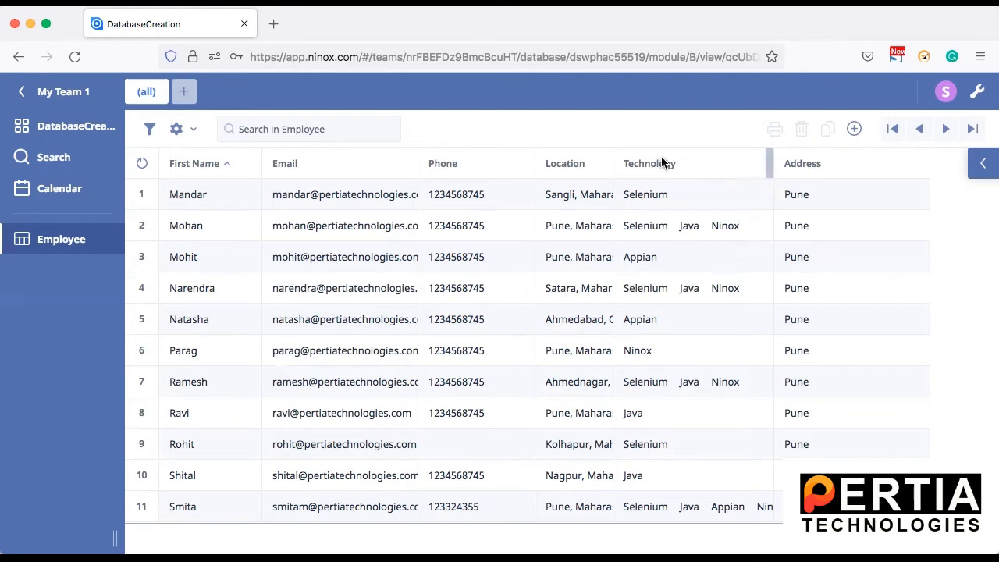
Filter the Technology column to Appian and view the filtered rows.
left_click(680, 162)
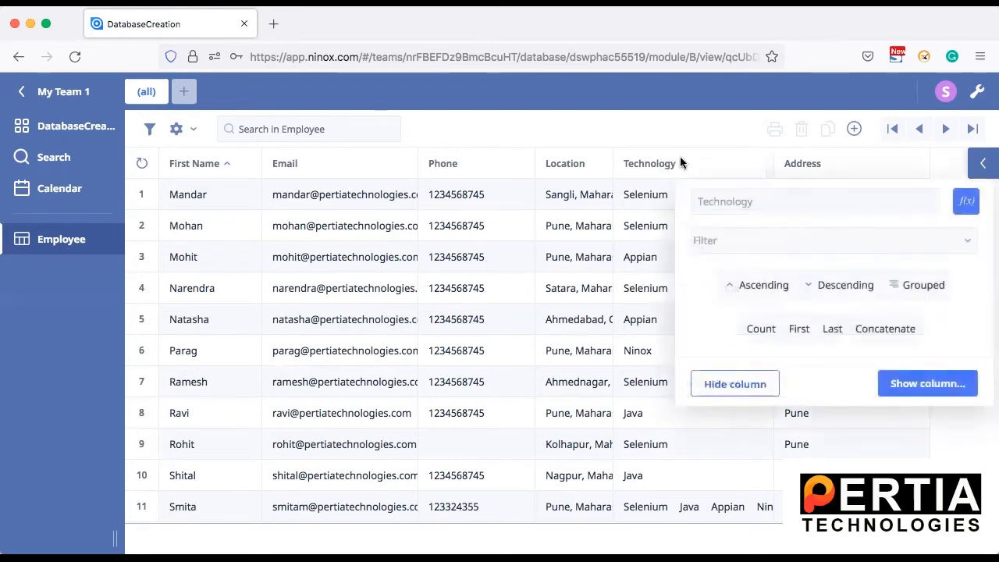
left_click(809, 242)
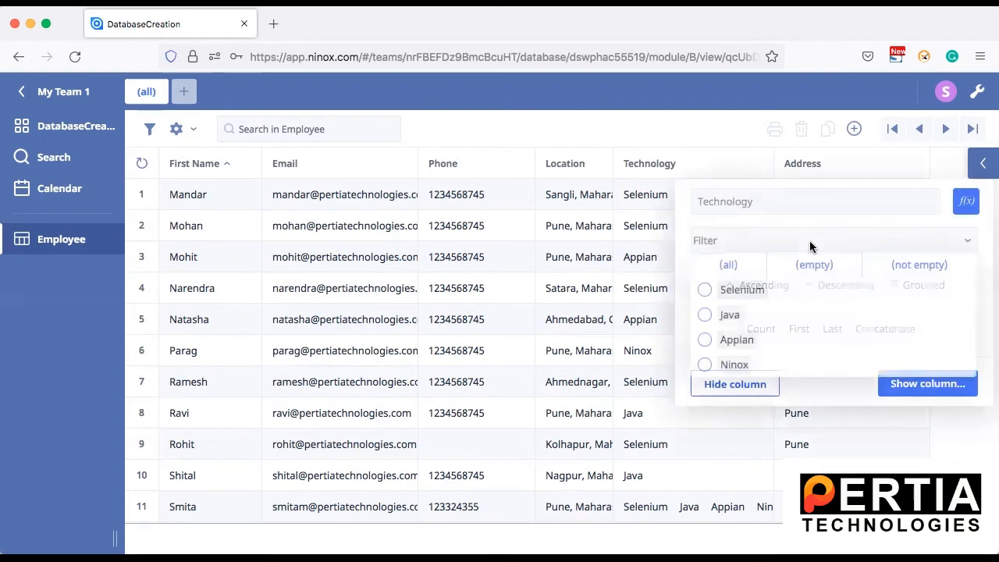
left_click(705, 341)
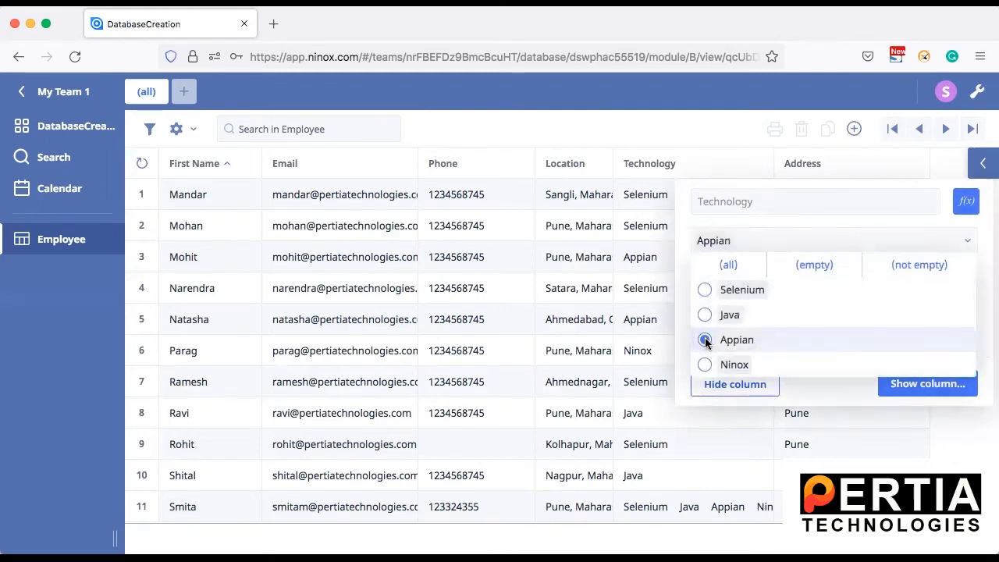
left_click(934, 451)
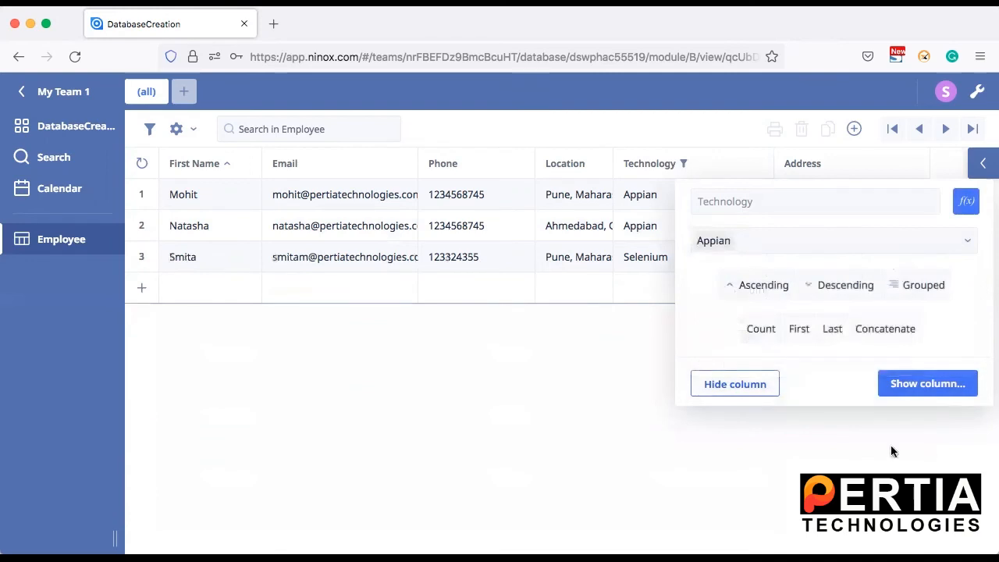
left_click(596, 416)
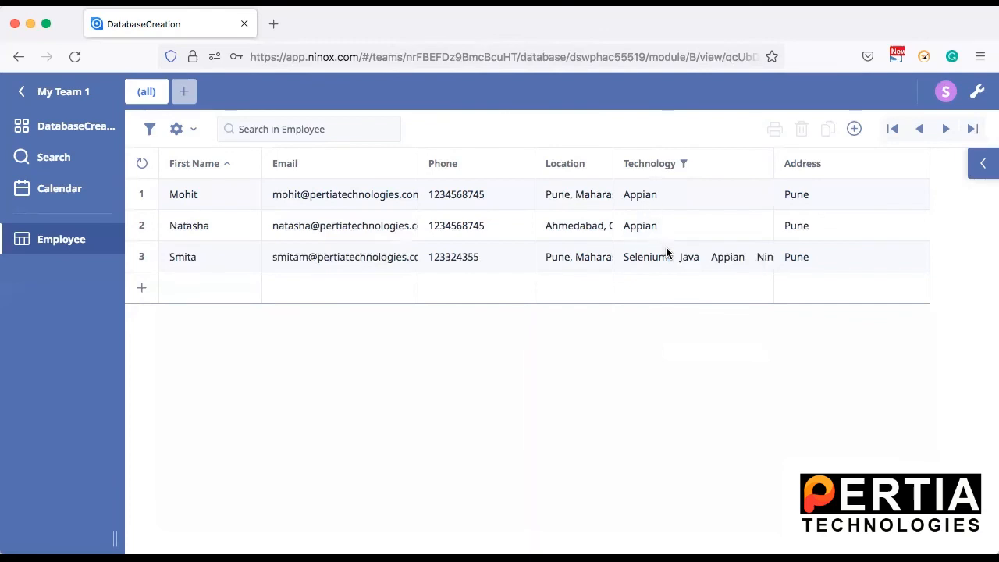
Swap the Technology filter from Appian to Java, leaving 6 employees shown.
left_click(684, 163)
left_click(764, 239)
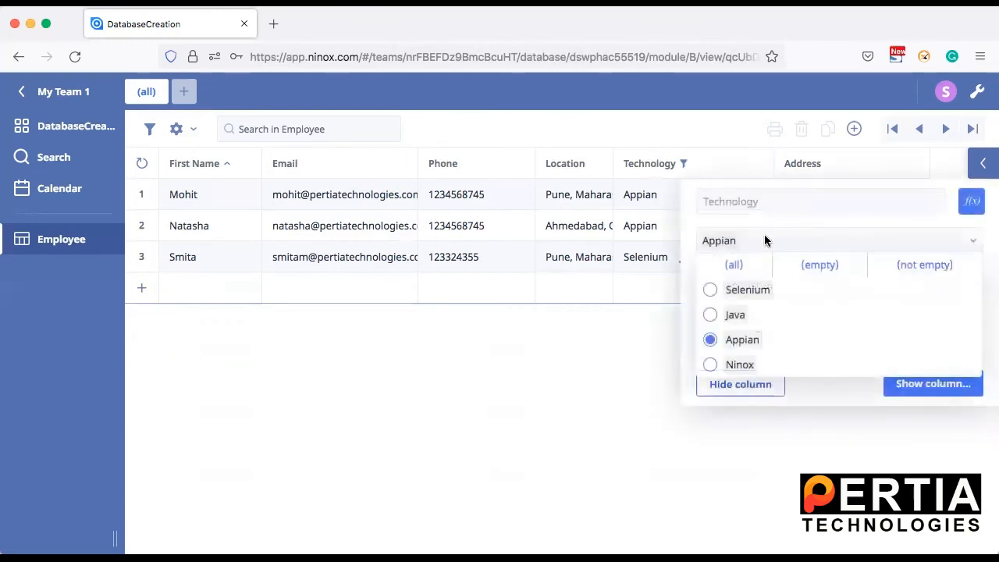
left_click(712, 334)
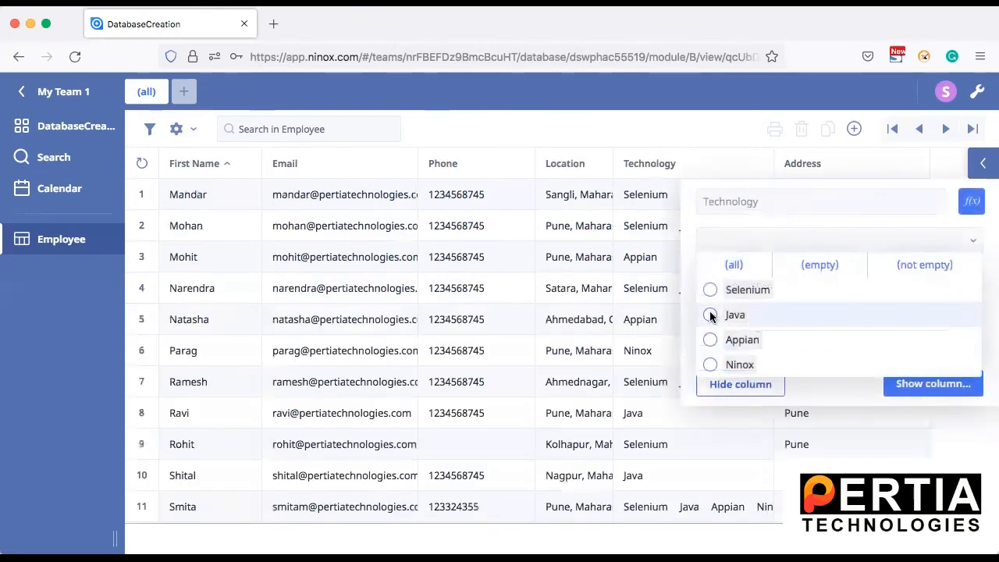
left_click(710, 315)
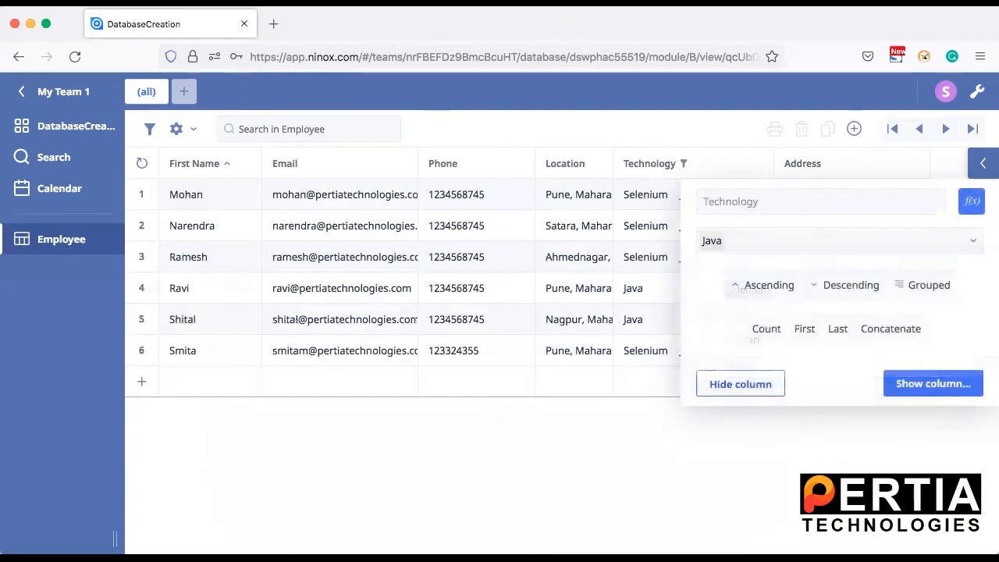
left_click(578, 491)
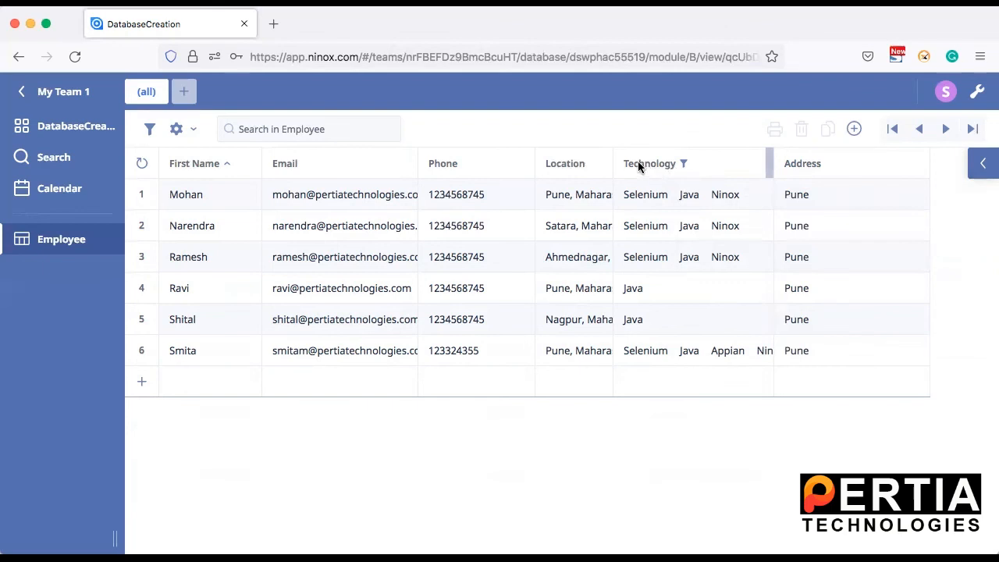
Add a Location column filter with the value 'P' to keep only the Pune employees.
left_click(577, 163)
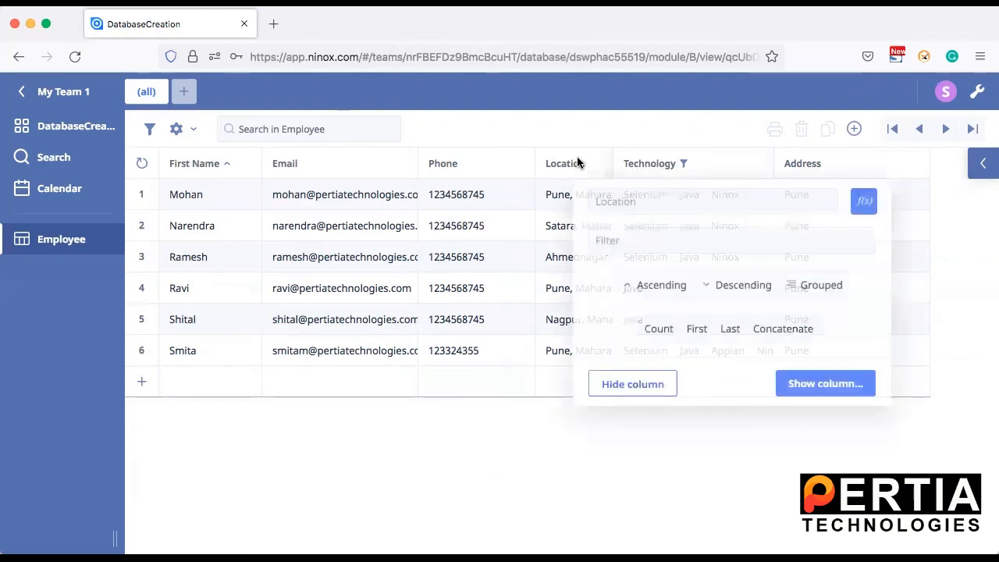
left_click(722, 244)
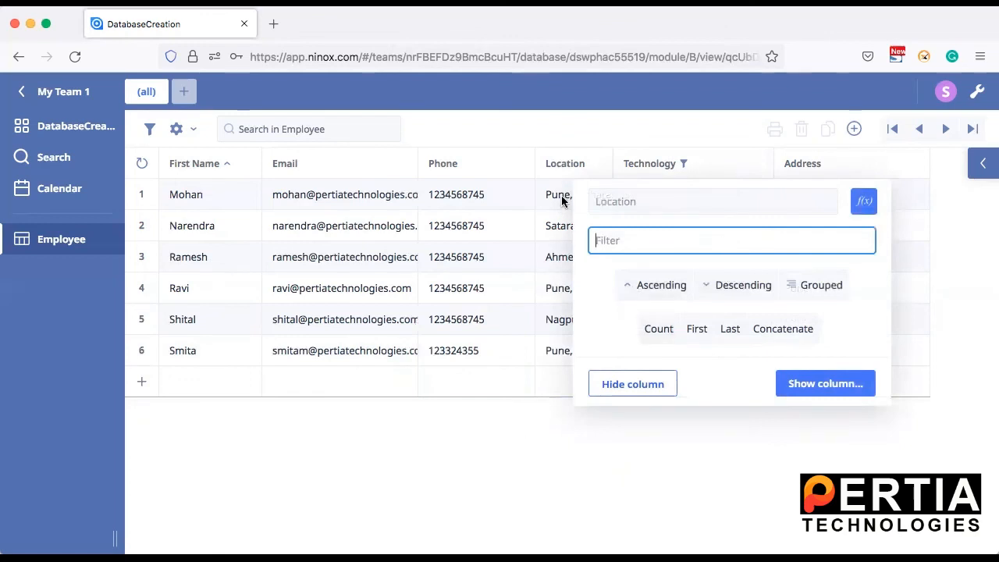
type("Pune")
left_click(586, 470)
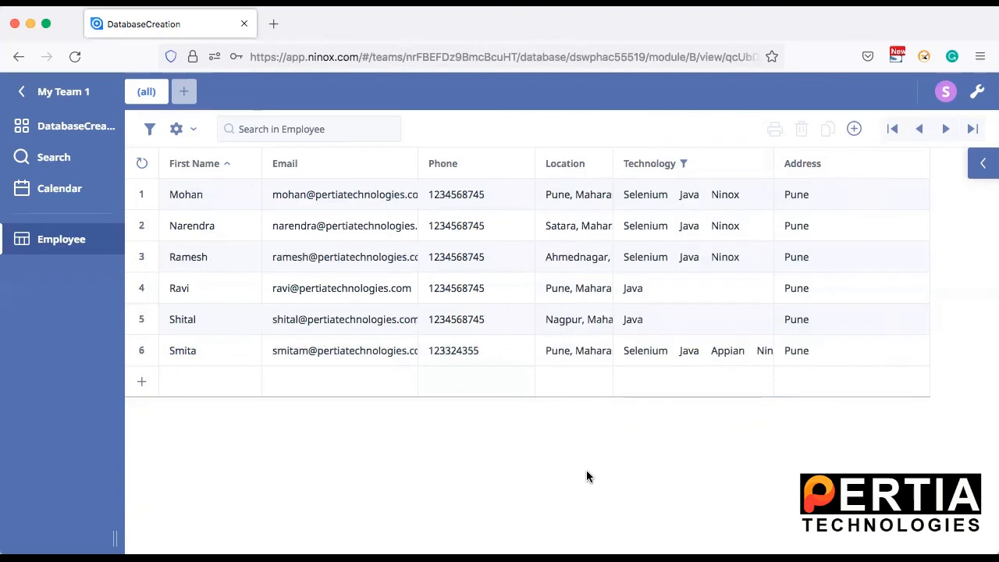